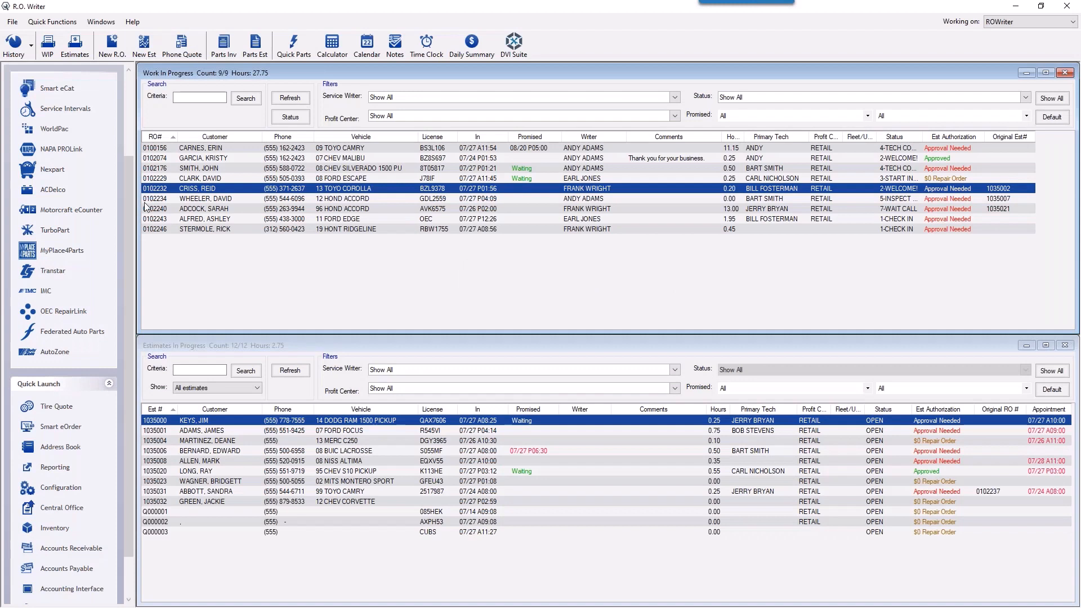
# Step: Launch DVI Suite, log in with the admin user name and password, and open Configuration
pyautogui.click(514, 48)
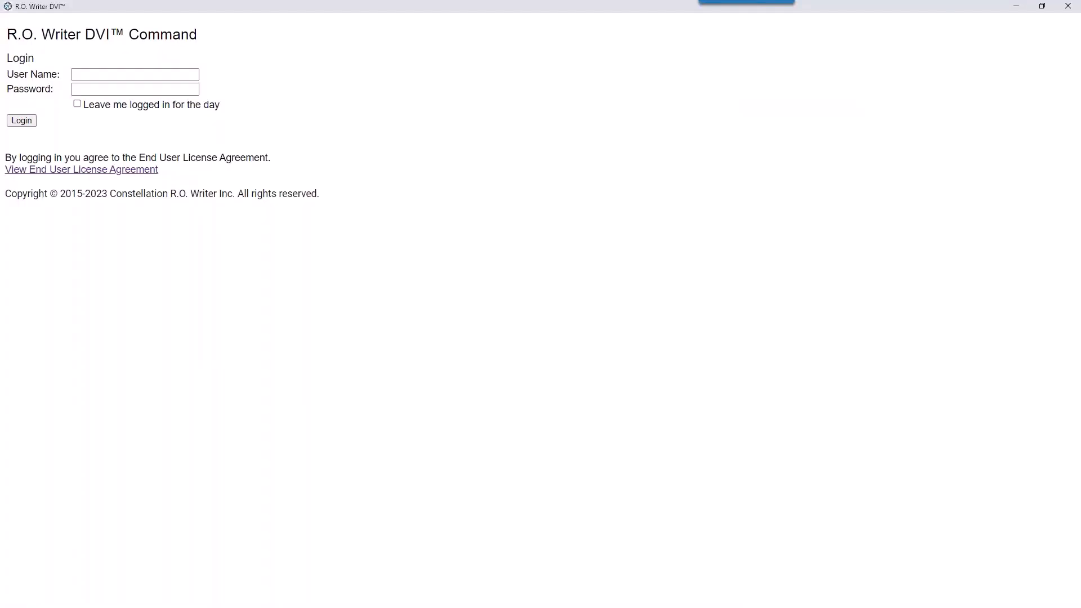
pyautogui.click(120, 74)
pyautogui.write('admin')
pyautogui.press('Tab')
pyautogui.write('•••••')
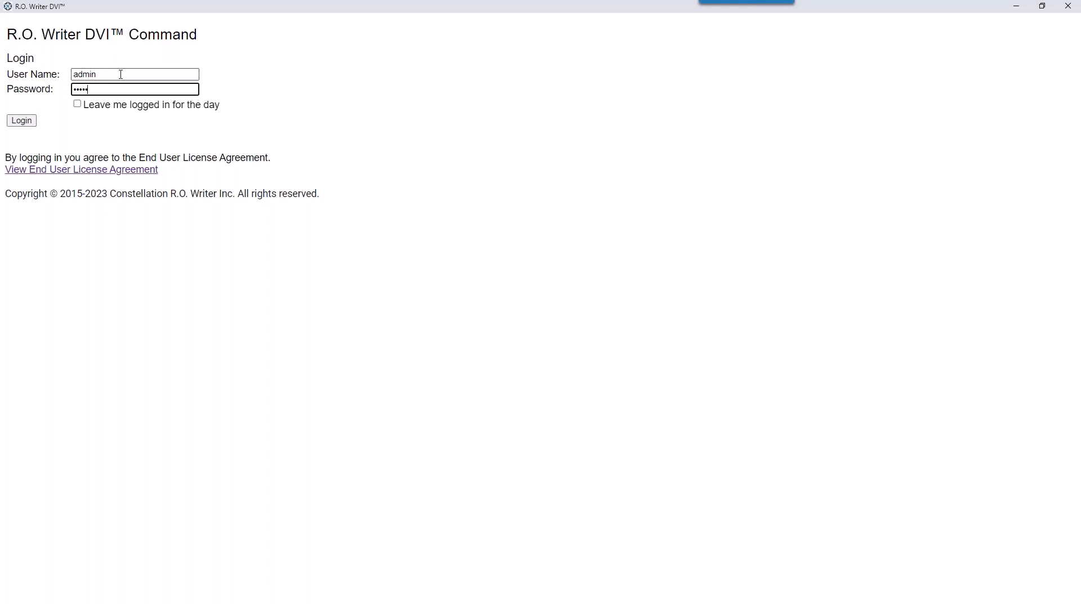
pyautogui.press('Return')
pyautogui.click(298, 90)
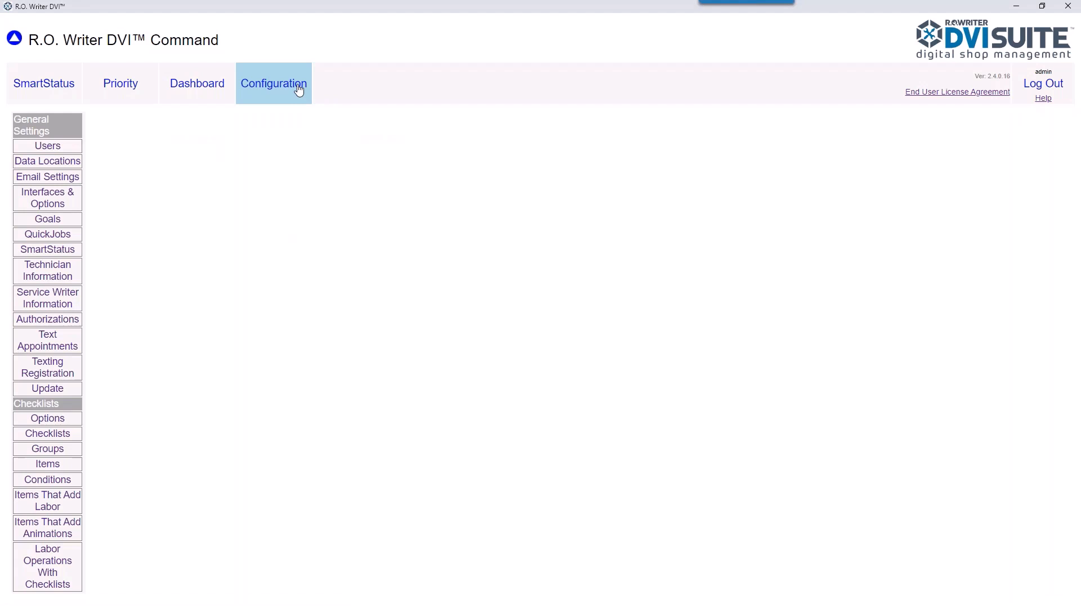
# Step: Go to the Users list and bring up a blank Add New User form
pyautogui.click(43, 150)
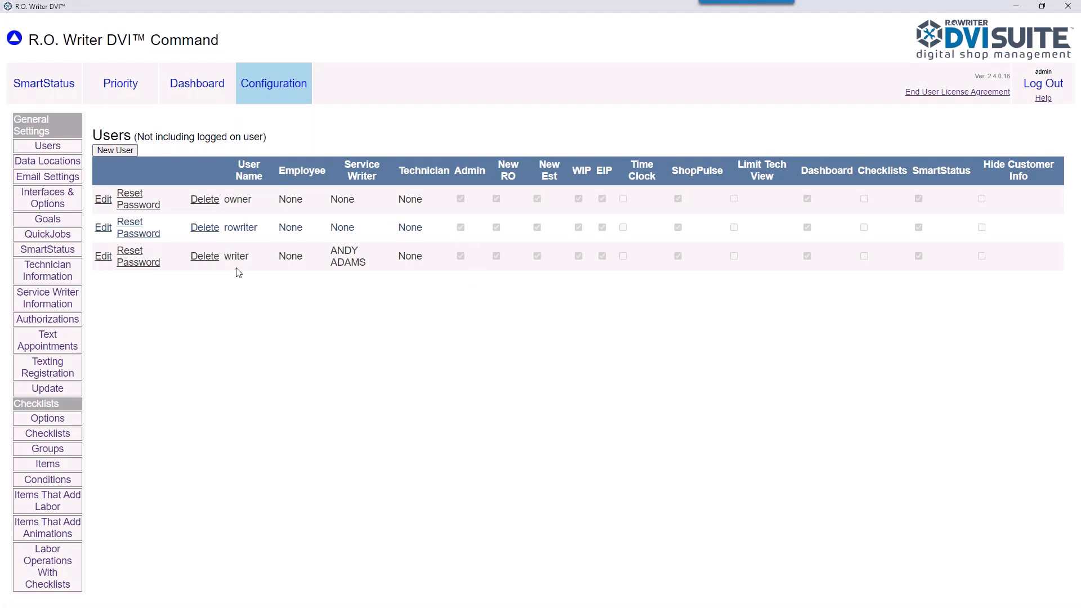
pyautogui.click(108, 153)
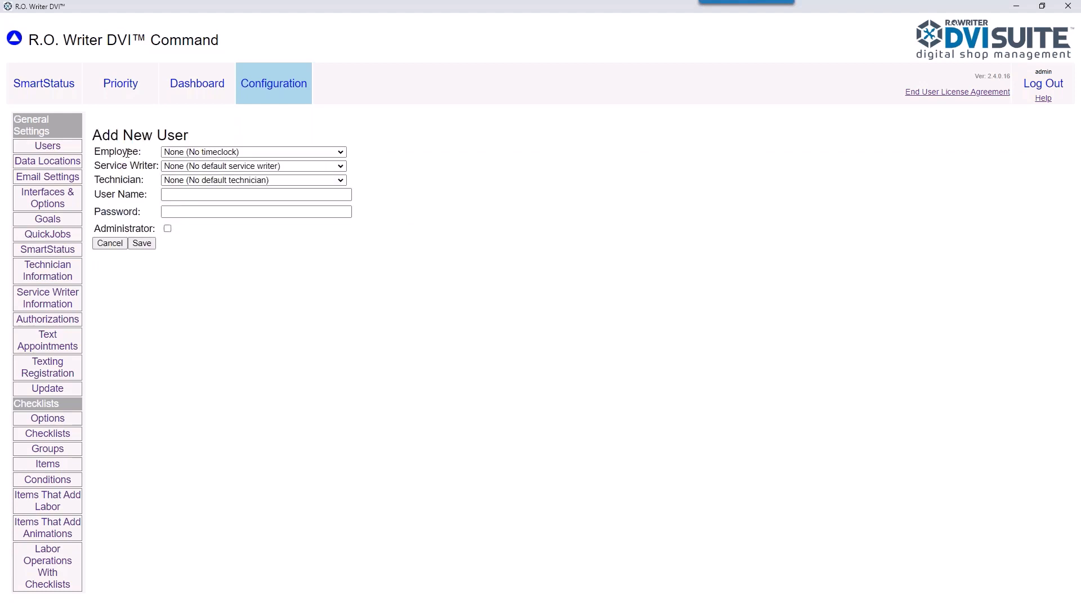
# Step: Save a non-admin user tied to one technician as employee and technician, with user name and password
pyautogui.click(341, 151)
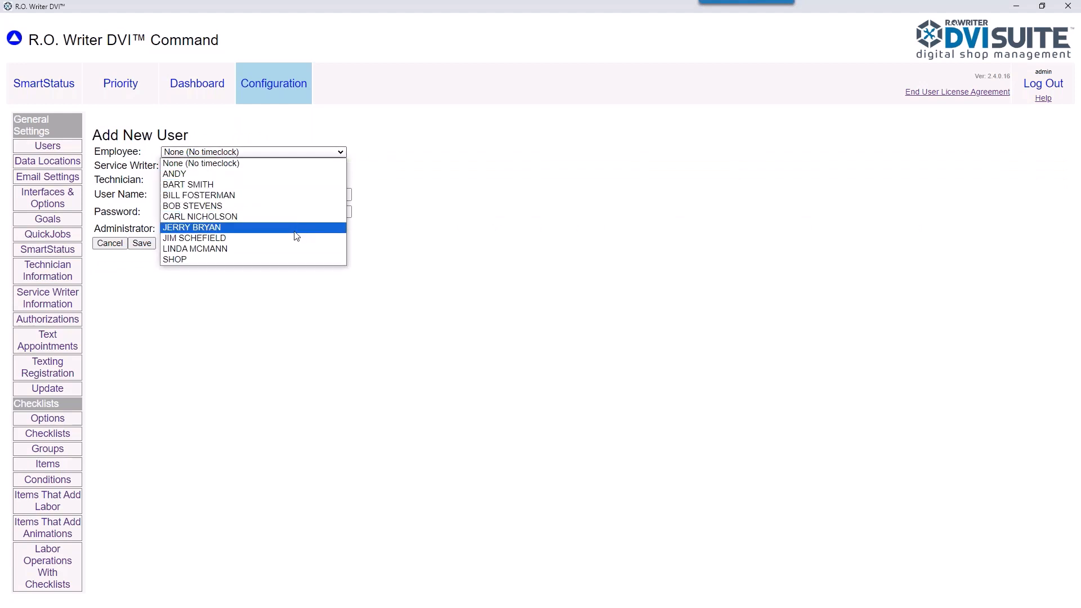
pyautogui.click(293, 195)
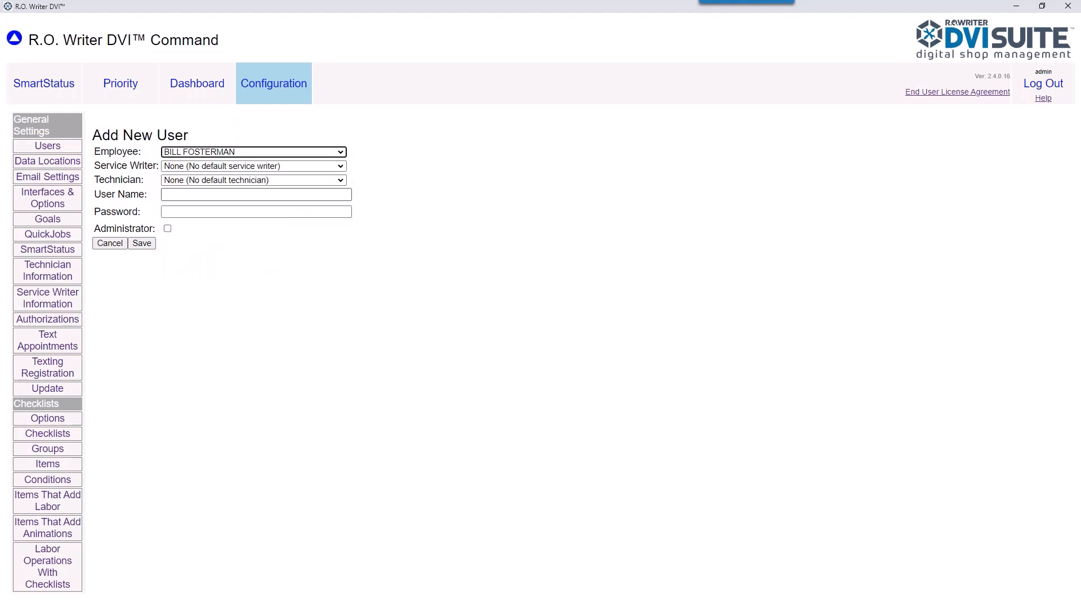
pyautogui.click(340, 181)
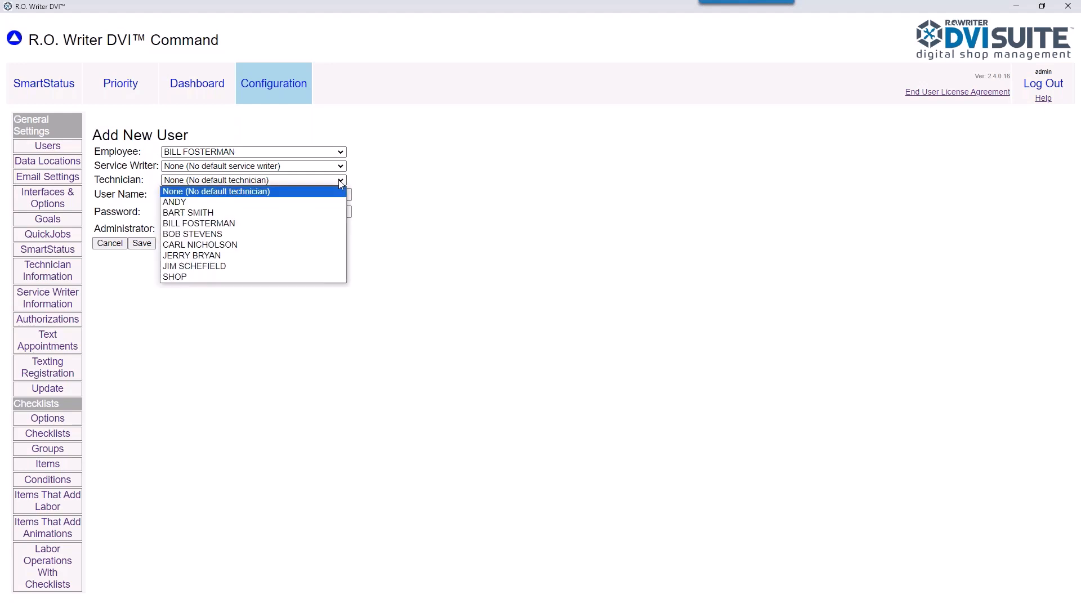
pyautogui.click(290, 224)
pyautogui.click(249, 198)
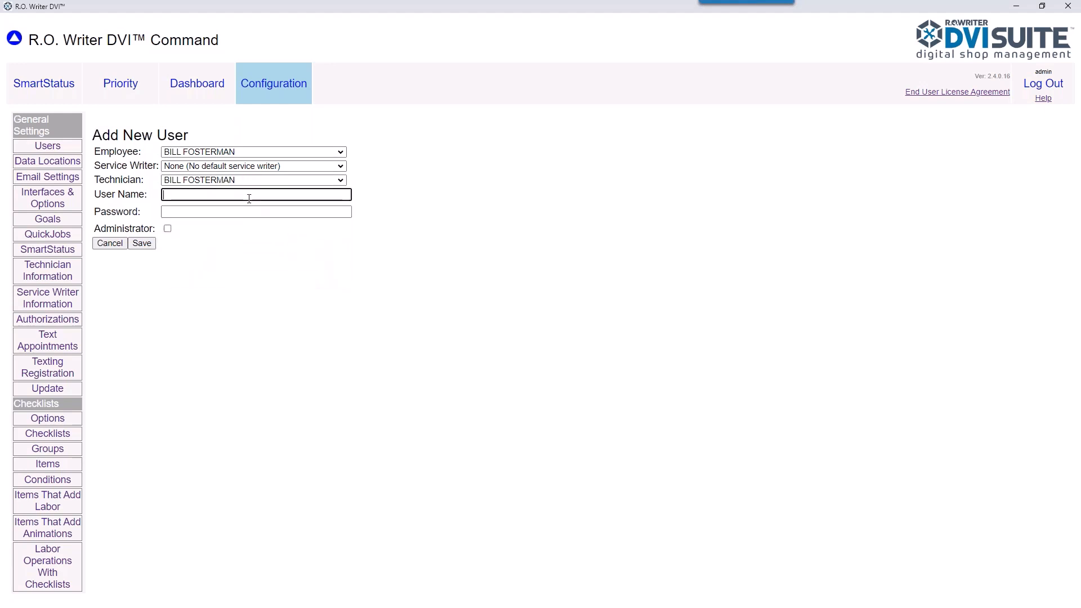
pyautogui.press('Tab')
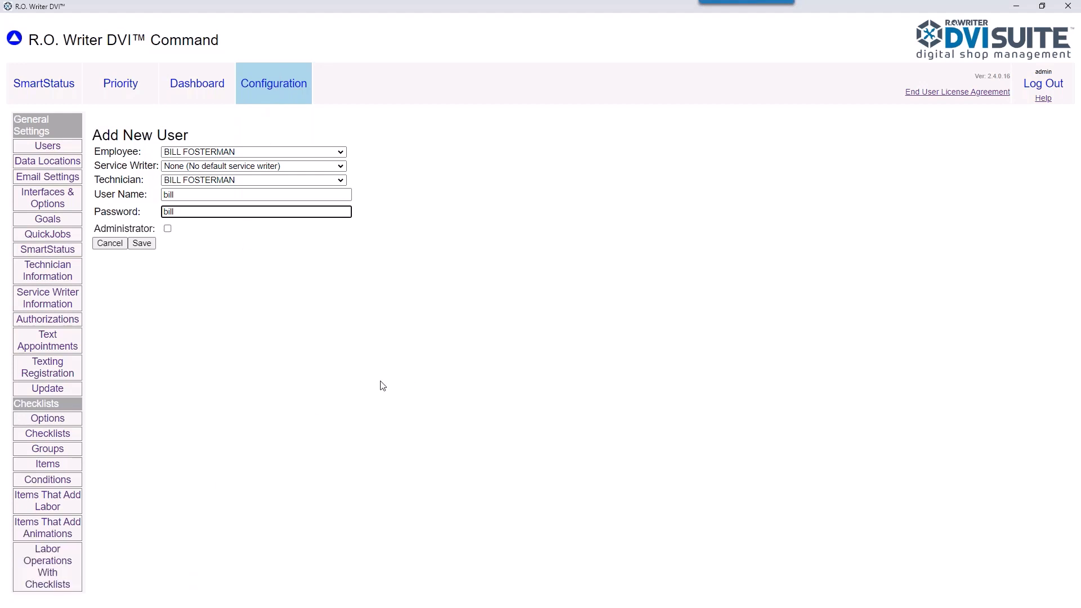
pyautogui.click(150, 244)
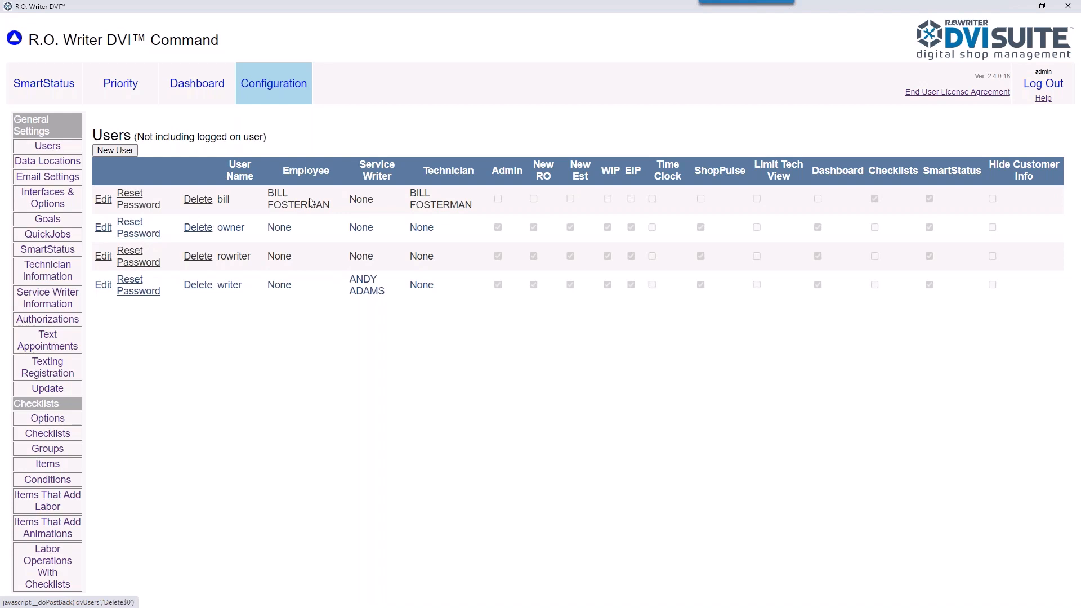
# Step: Give the new user WIP, EIP, Time Clock, Limit Tech View and Hide Customer Info, without SmartStatus
pyautogui.click(103, 200)
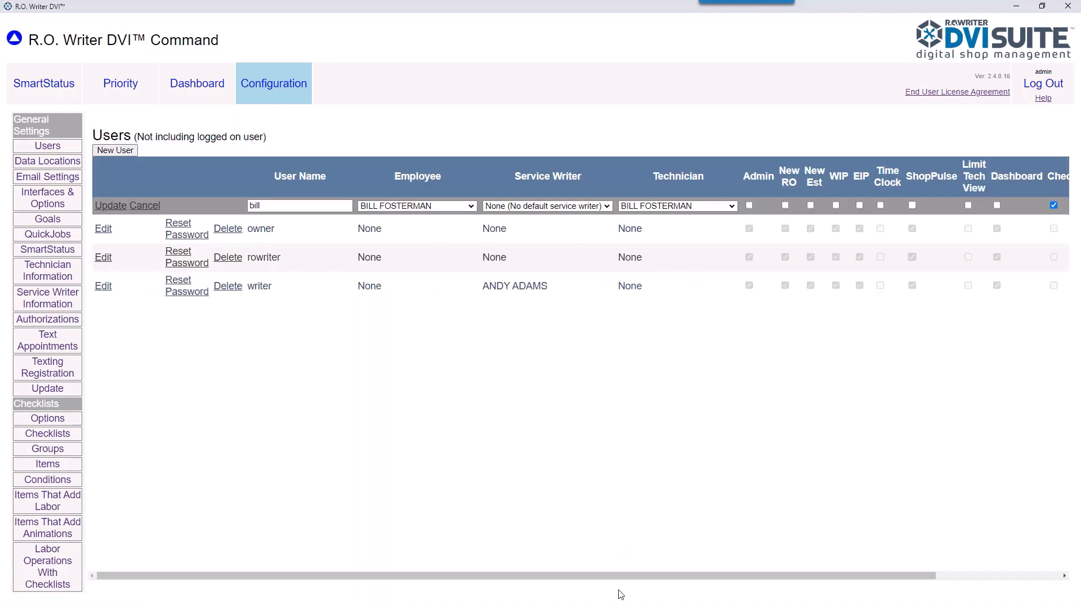
pyautogui.moveTo(633, 582); pyautogui.dragTo(757, 582)
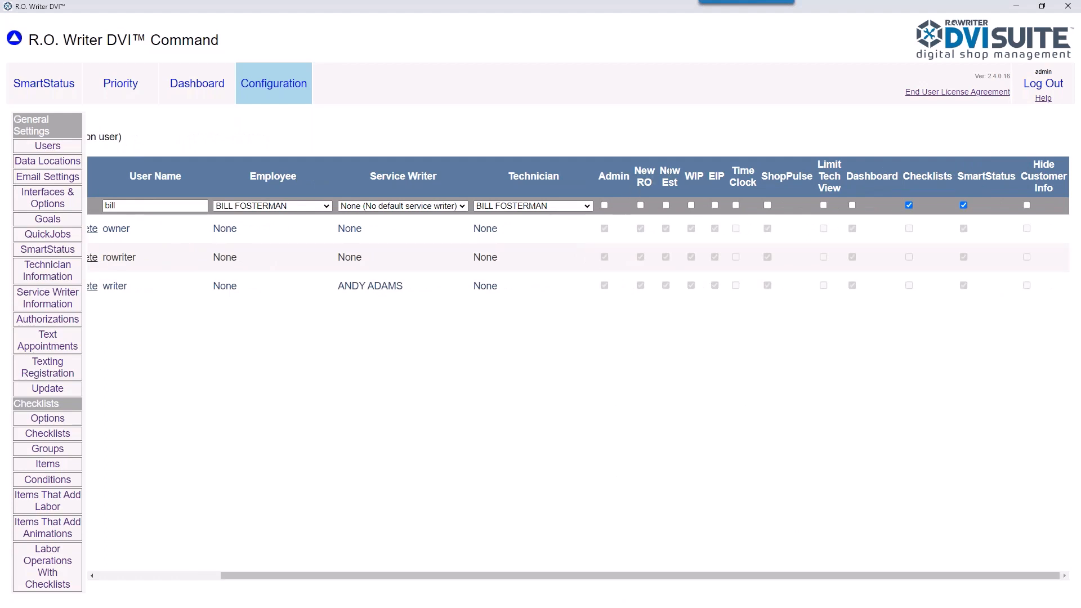
pyautogui.click(692, 206)
pyautogui.click(716, 207)
pyautogui.click(736, 206)
pyautogui.click(823, 206)
pyautogui.click(963, 205)
pyautogui.click(1027, 206)
pyautogui.moveTo(895, 581); pyautogui.dragTo(619, 583)
pyautogui.click(123, 206)
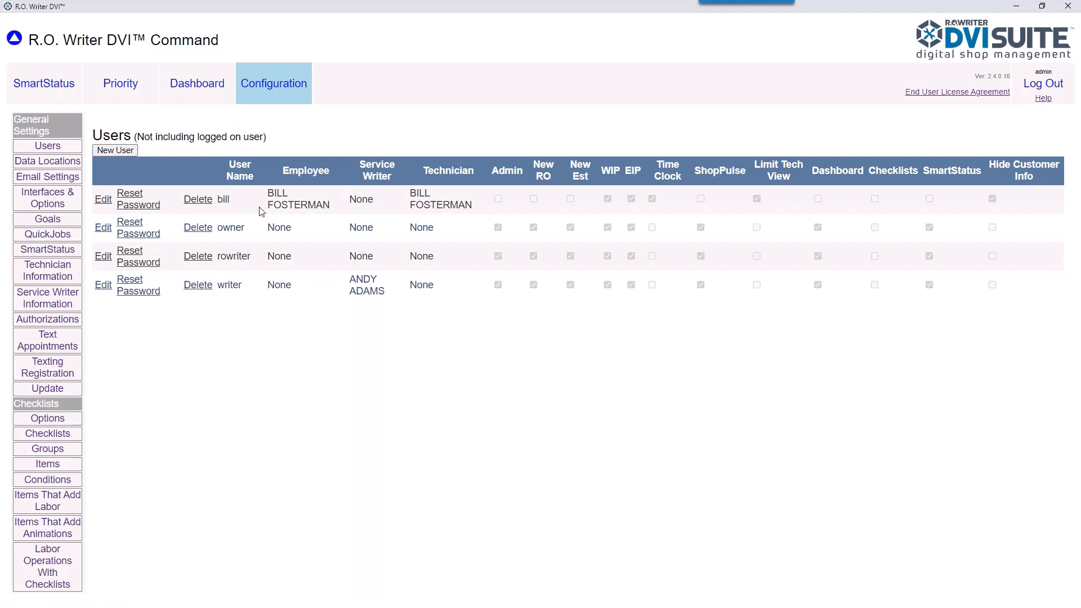
# Step: Reset the new technician user's password to a new one and save it
pyautogui.click(140, 208)
pyautogui.click(182, 164)
pyautogui.click(147, 182)
# Step: Remove Admin rights from the service writer's login, then go to Email Settings
pyautogui.click(104, 286)
pyautogui.click(749, 290)
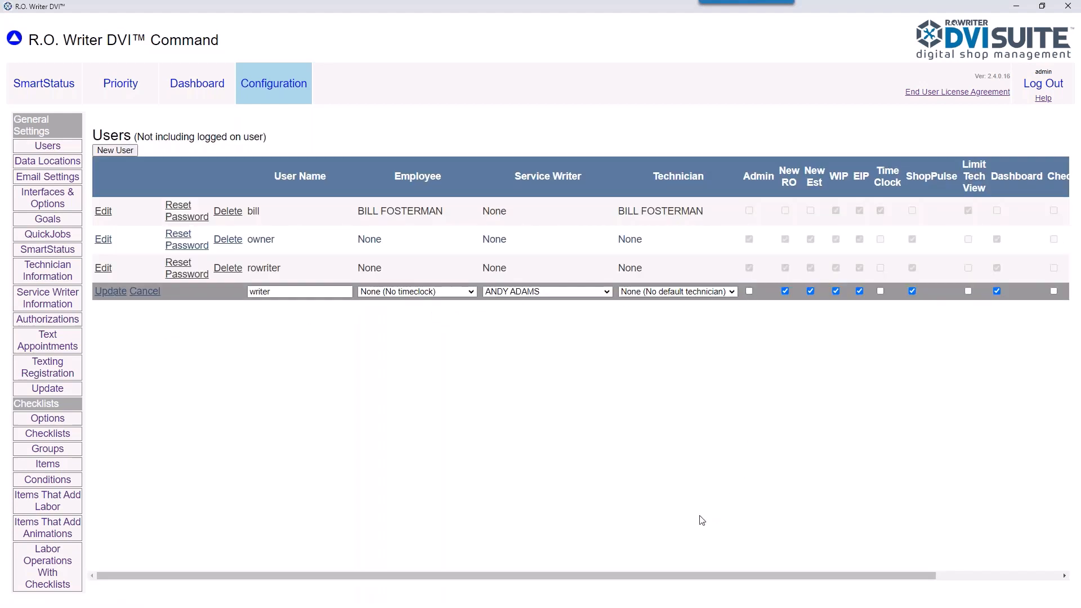
pyautogui.click(112, 292)
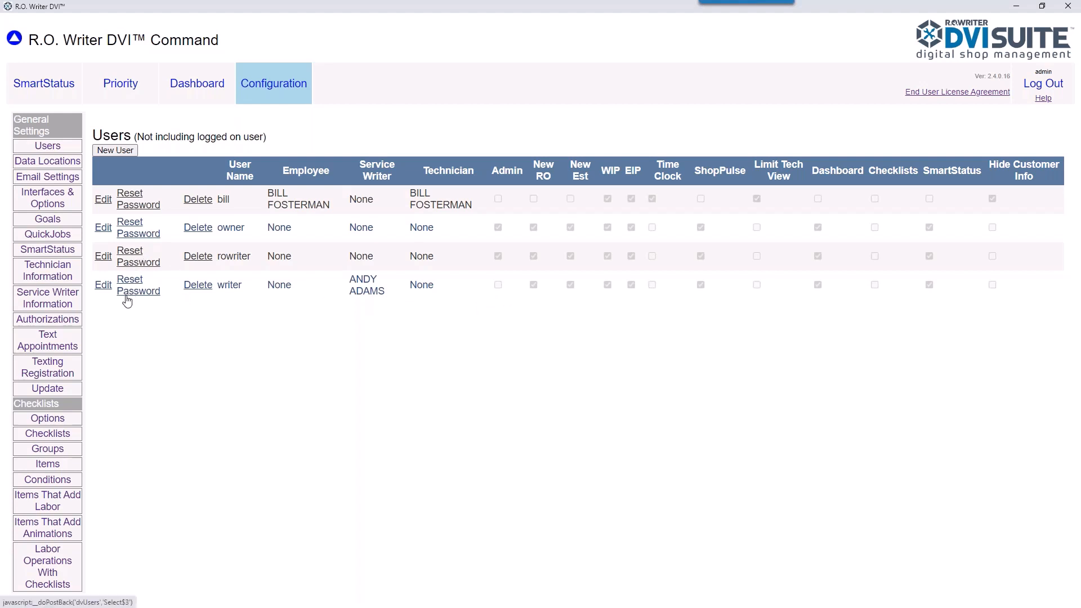
pyautogui.click(67, 179)
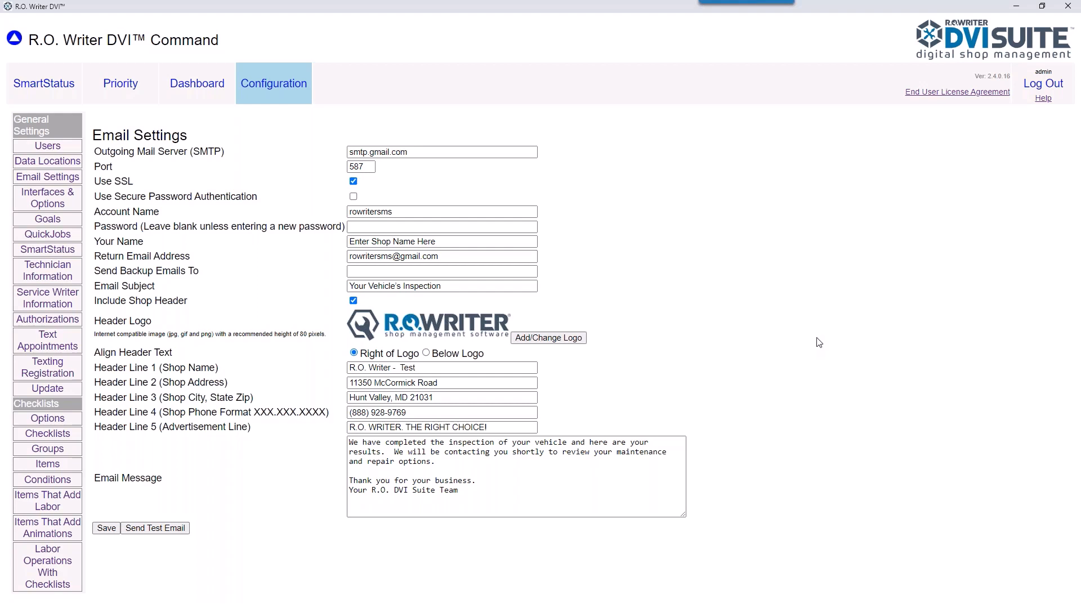
# Step: Check the account name, sender name and 'Your Vehicle's Inspection' subject, then save the email settings
pyautogui.click(386, 210)
pyautogui.doubleClick(386, 210)
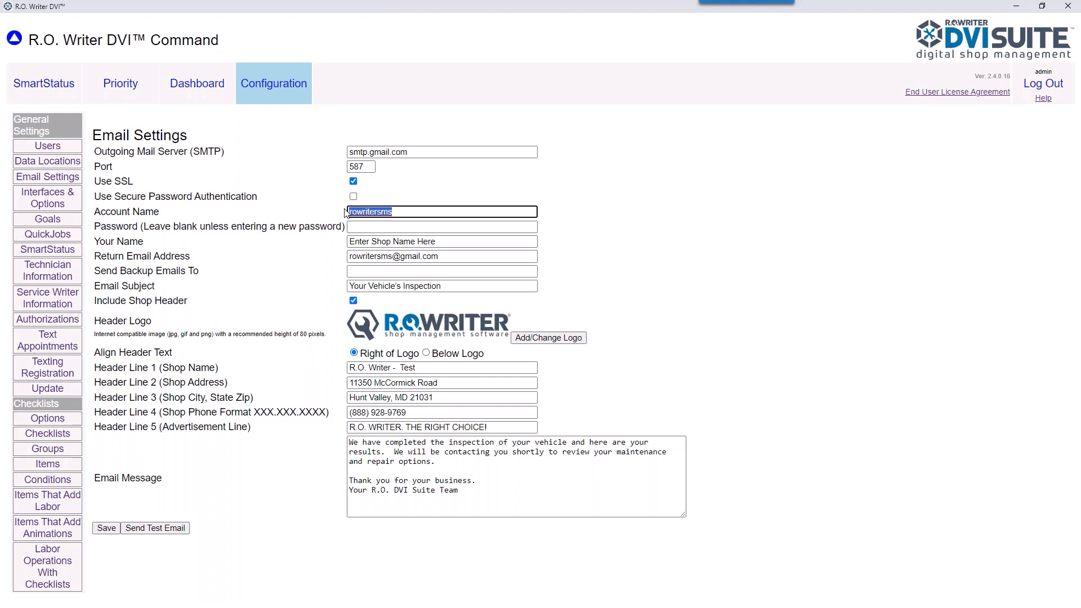
pyautogui.moveTo(436, 241); pyautogui.dragTo(330, 248)
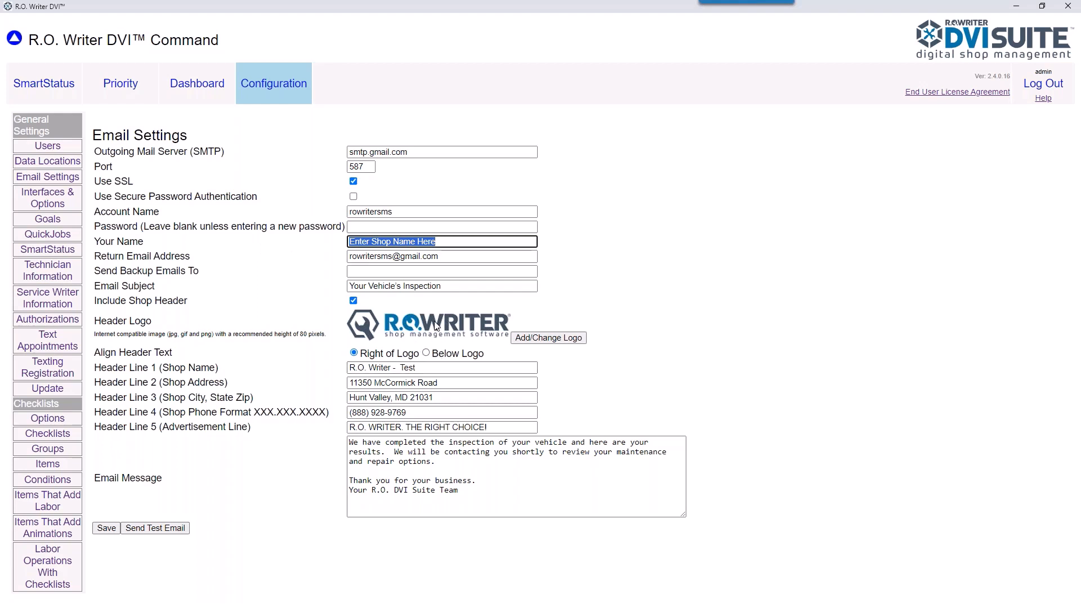
pyautogui.moveTo(442, 287); pyautogui.dragTo(334, 287)
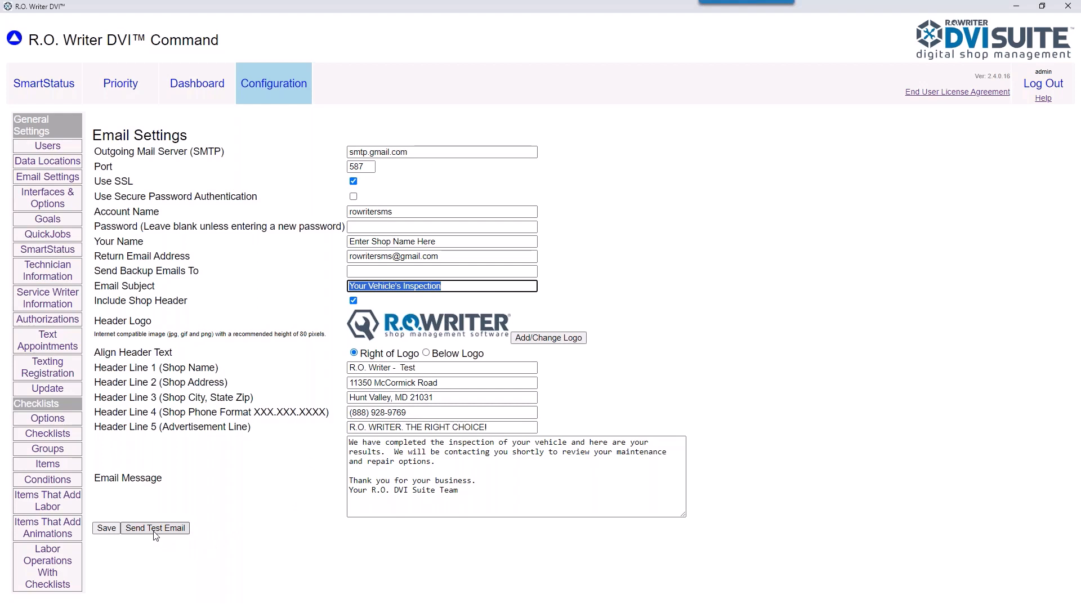
pyautogui.click(114, 531)
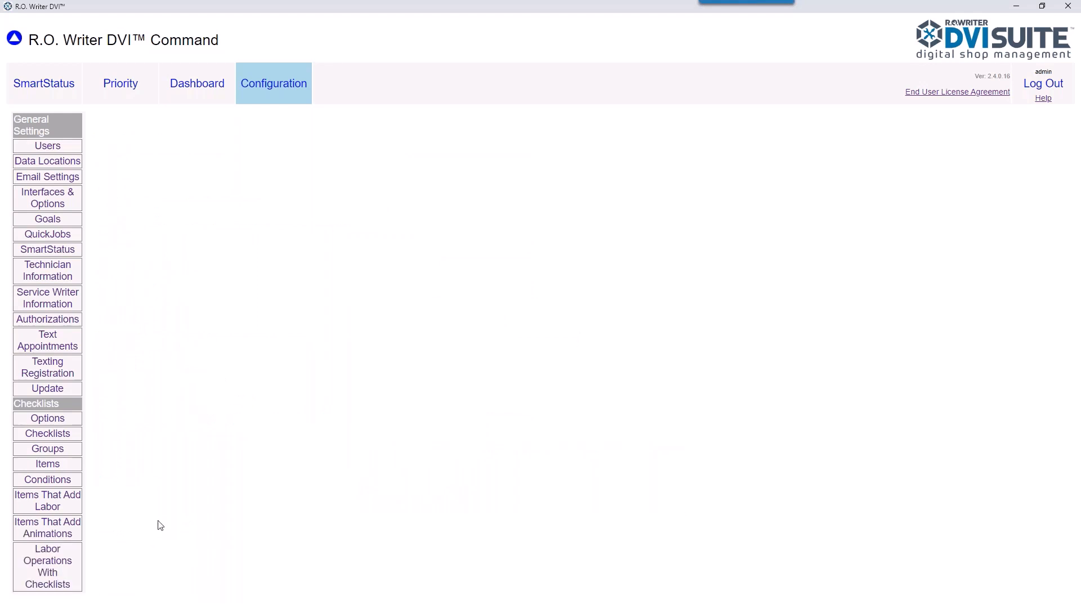
# Step: Open the Labor Operations With Checklists page from the Checklists menu
pyautogui.click(64, 566)
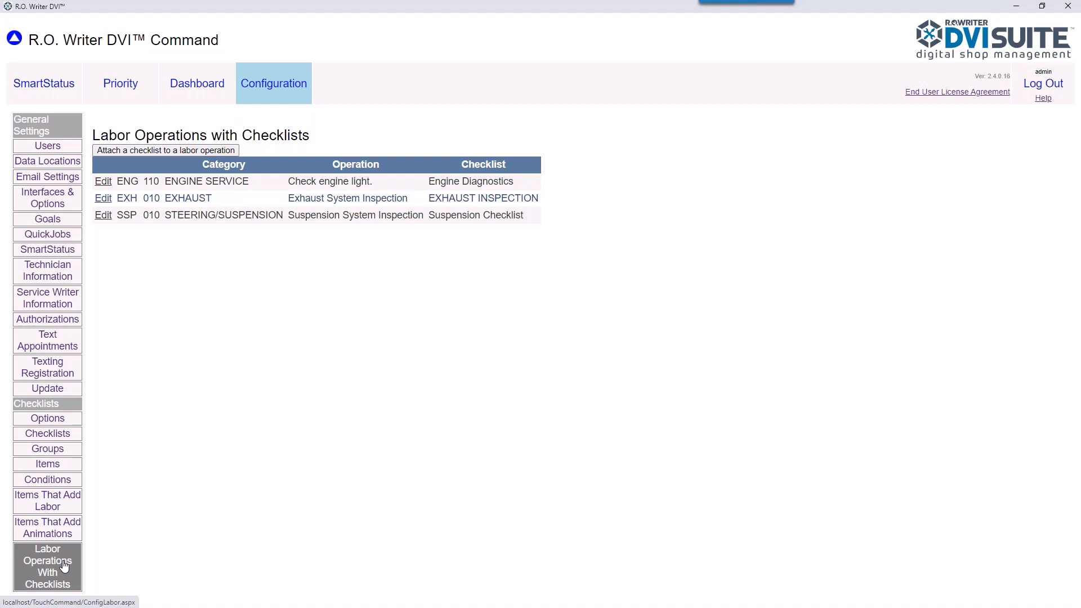
# Step: Attach a checklist to the AIR CONDITIONING A/C System Diagnosis operation
pyautogui.click(128, 152)
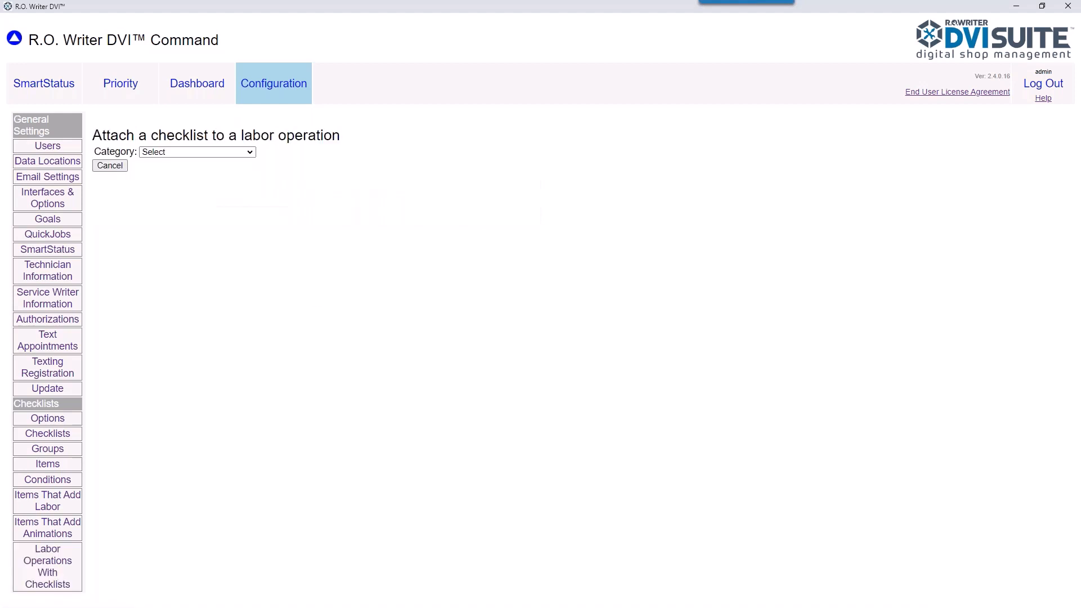
pyautogui.click(186, 153)
pyautogui.click(186, 171)
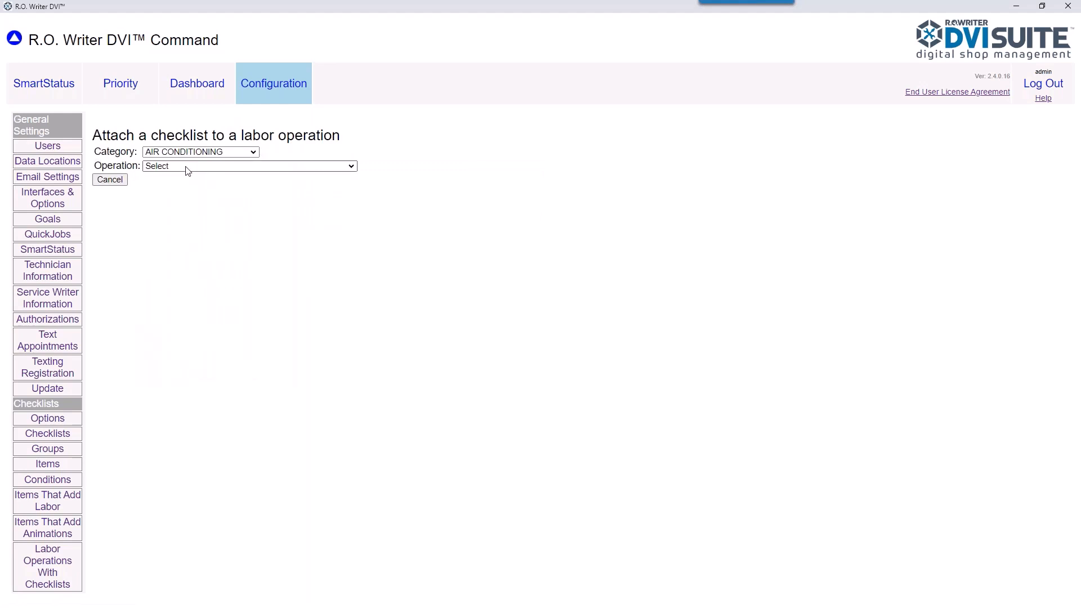
pyautogui.click(185, 167)
pyautogui.click(184, 184)
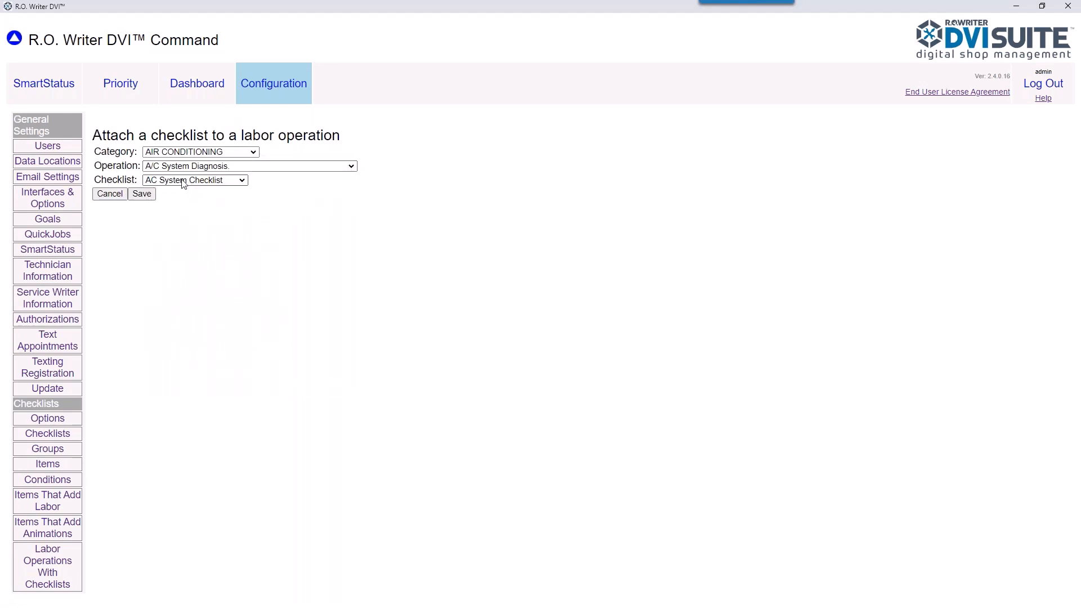
pyautogui.click(143, 195)
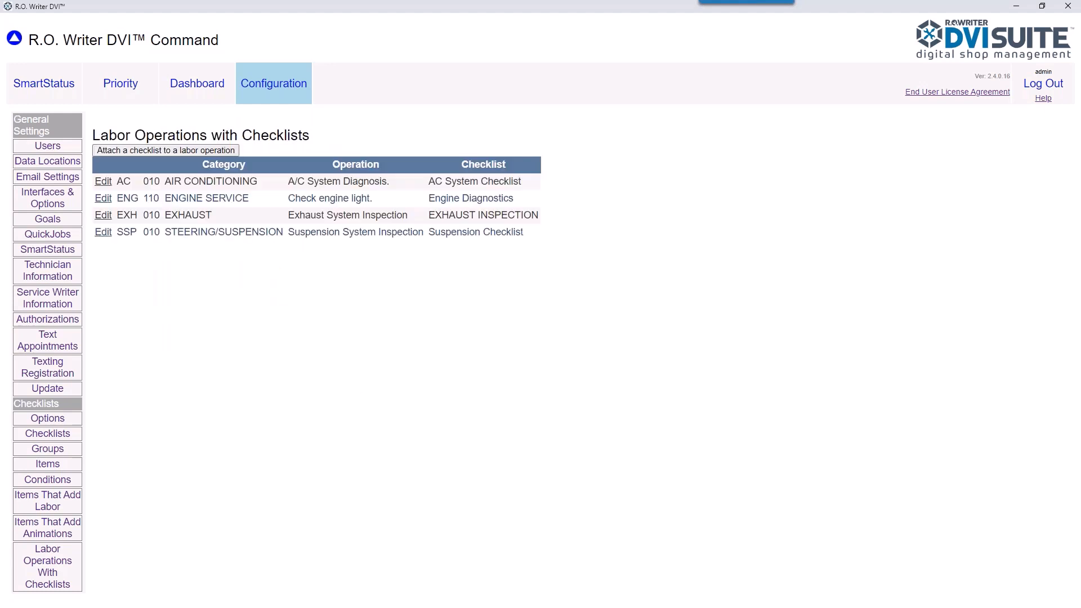
# Step: Link BRAKE INSPECTION to the BRAKES Complimentary Brake System Evaluation operation
pyautogui.click(157, 150)
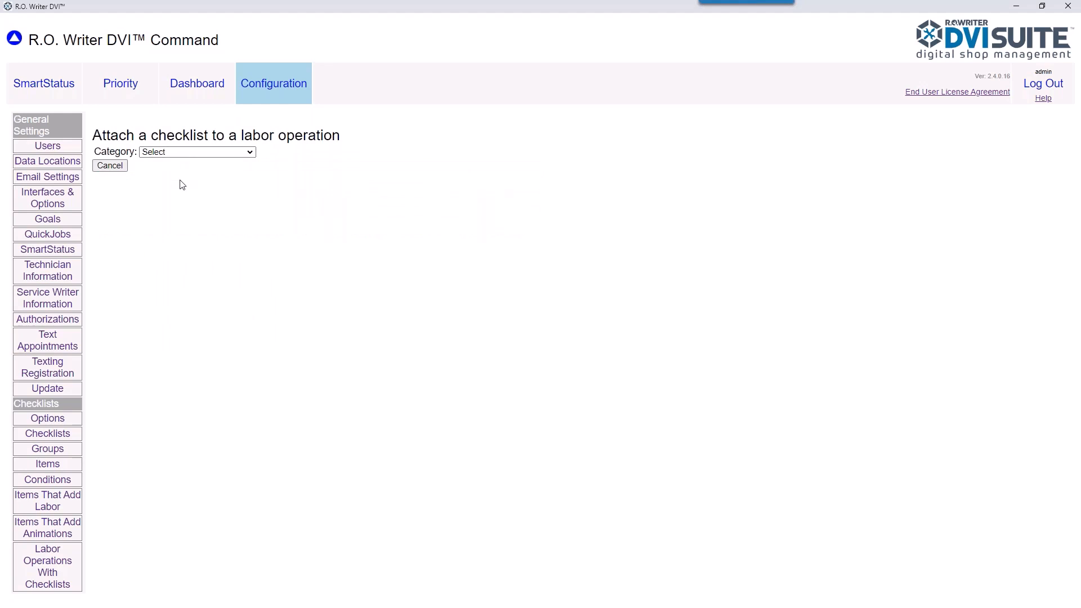
pyautogui.click(181, 152)
pyautogui.click(169, 190)
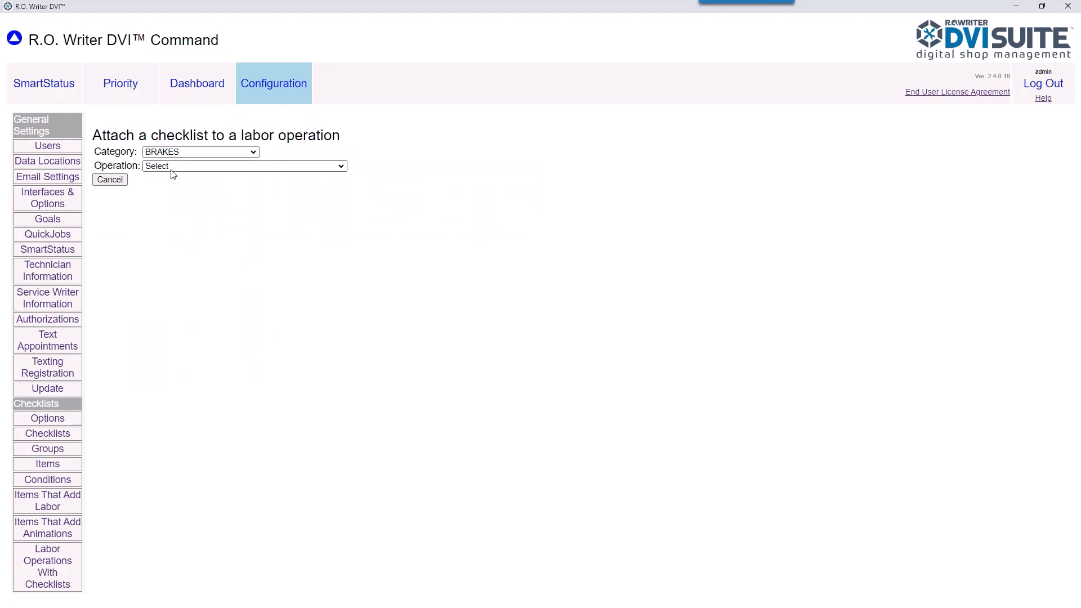
pyautogui.click(172, 166)
pyautogui.click(173, 198)
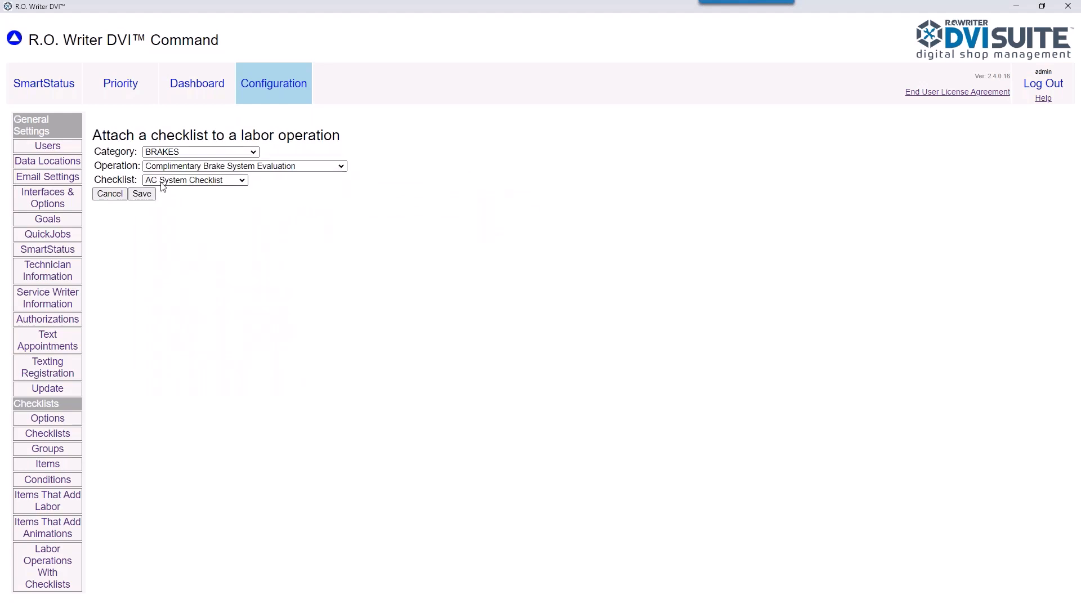
pyautogui.click(163, 181)
pyautogui.click(172, 203)
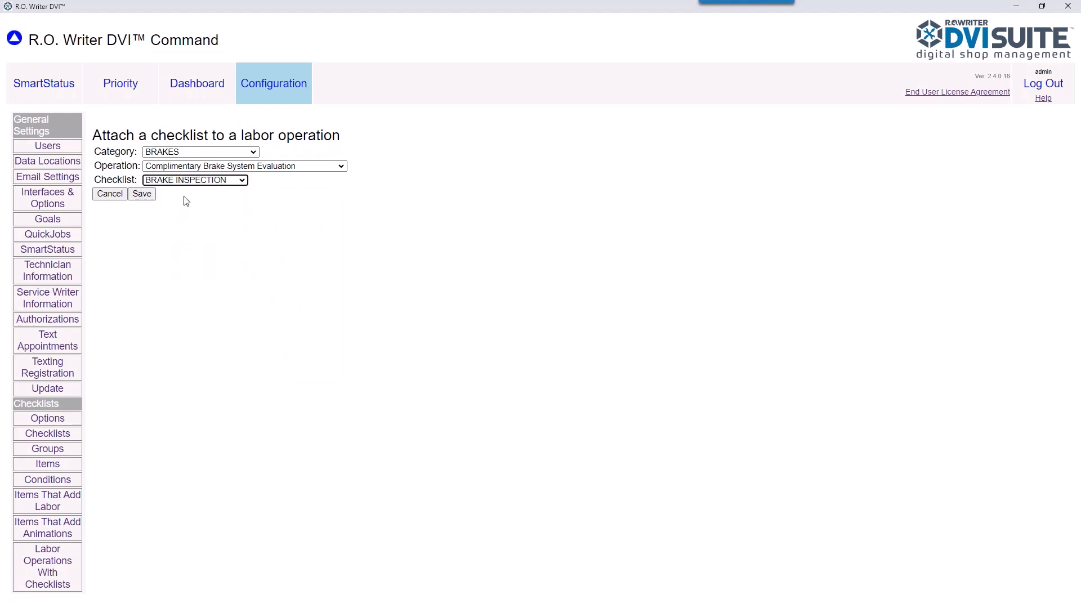
pyautogui.click(146, 196)
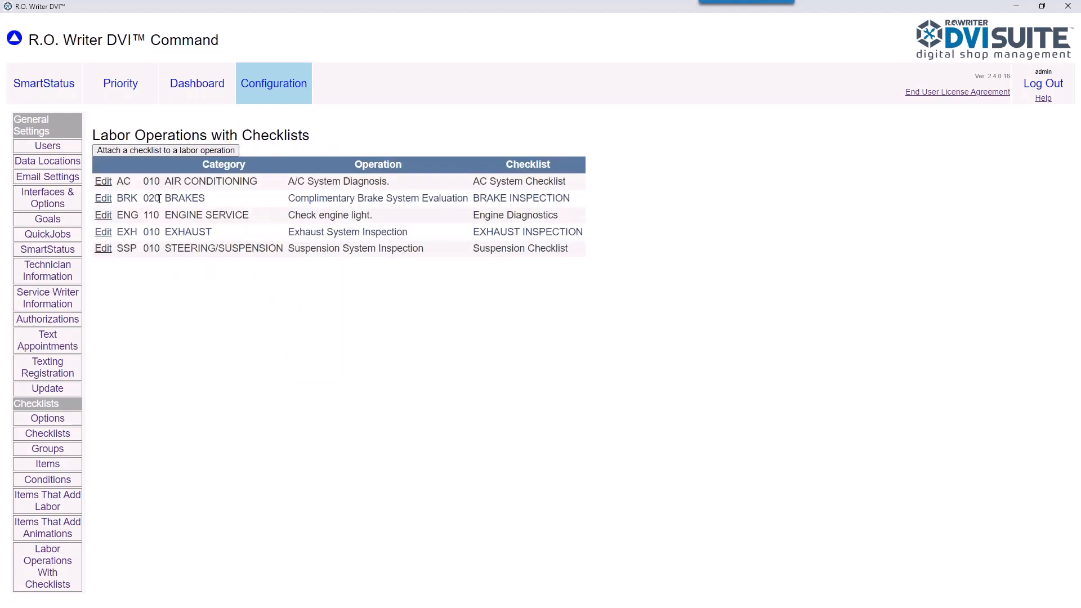
# Step: Link the Courtesy Check checklist to the OTHER Courtesy Check operation
pyautogui.click(168, 152)
pyautogui.click(175, 153)
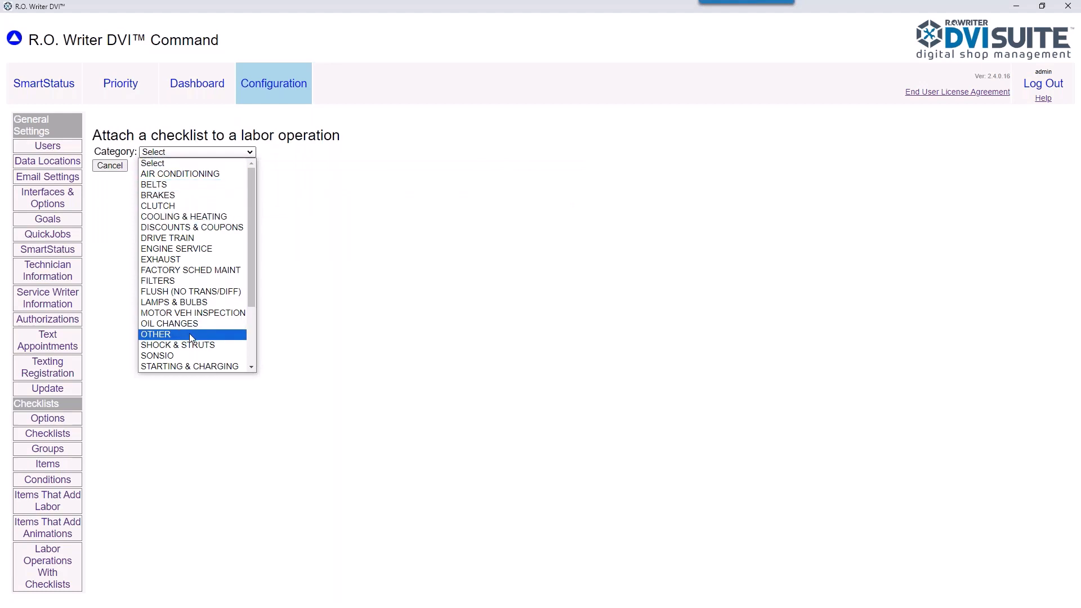
pyautogui.click(191, 336)
pyautogui.click(181, 165)
pyautogui.click(183, 187)
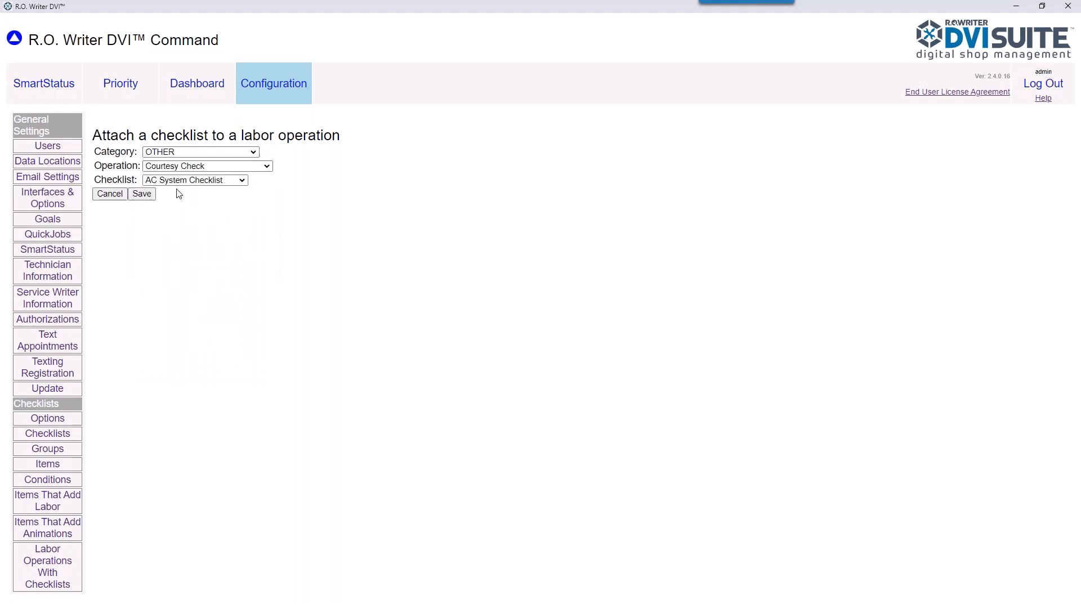
pyautogui.click(181, 180)
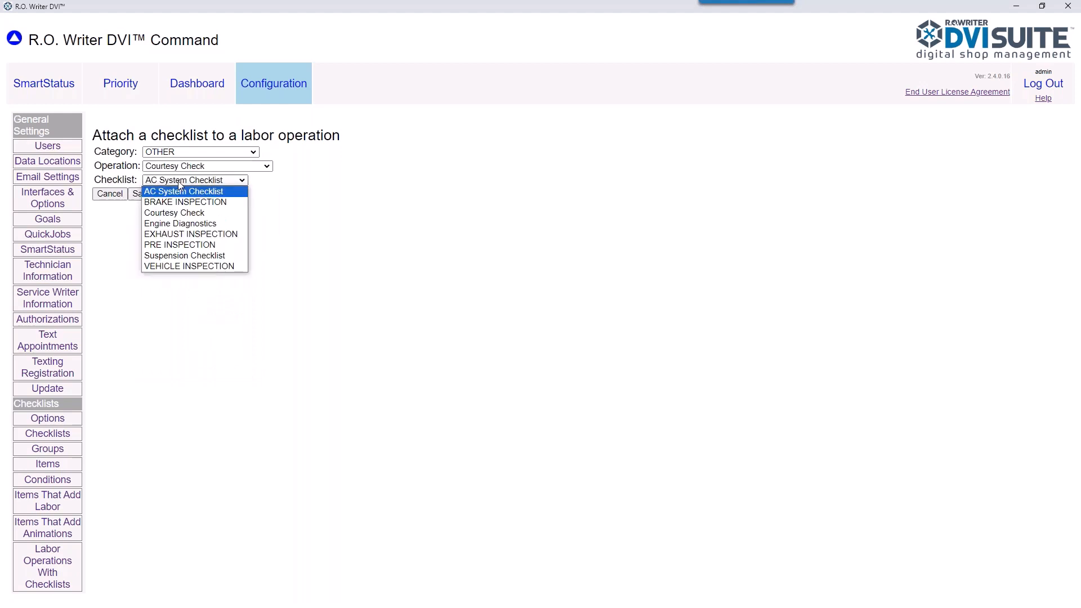
pyautogui.click(177, 214)
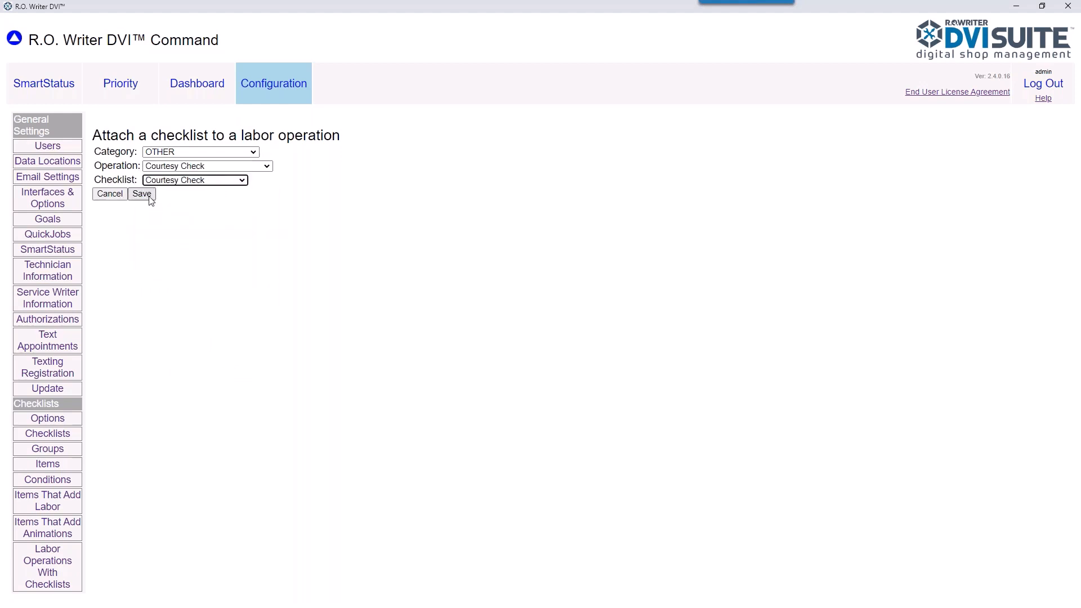
pyautogui.click(143, 195)
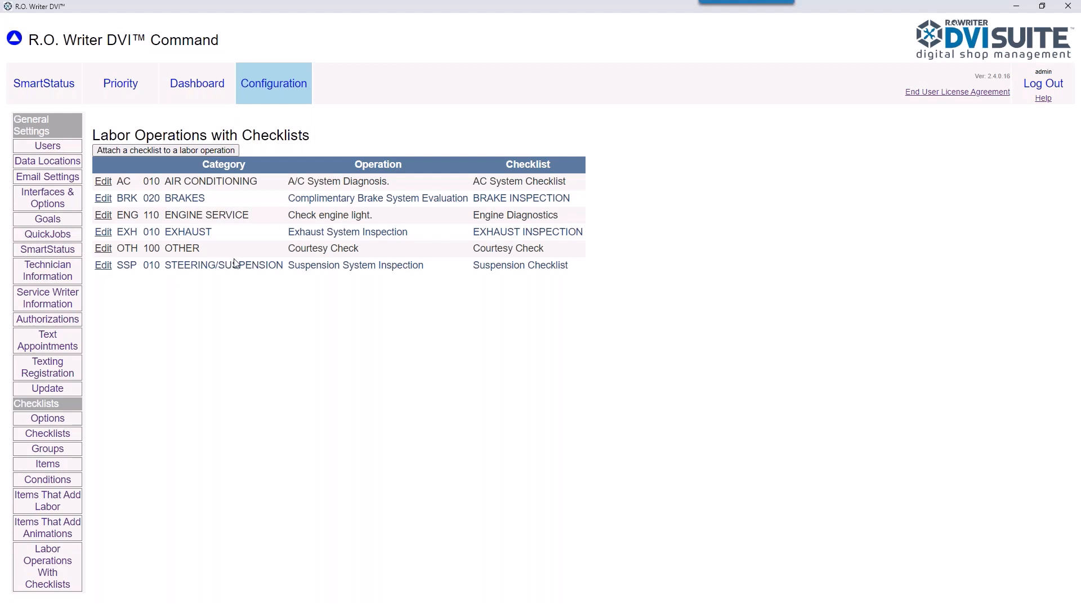
# Step: Create an auto-added QuickJob for OTHER / Courtesy Check at position 1
pyautogui.click(63, 236)
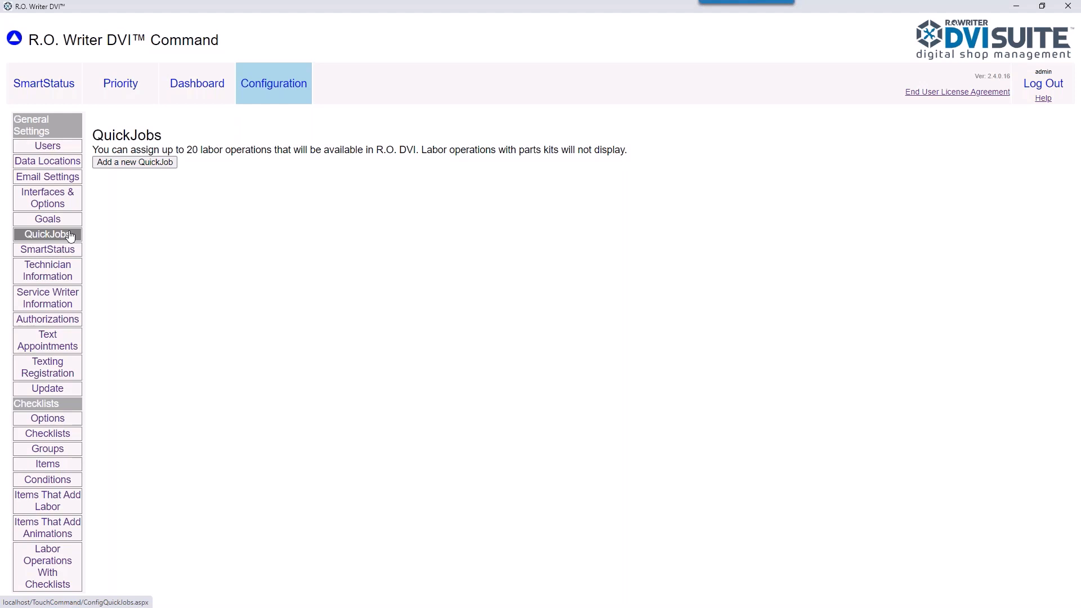
pyautogui.click(129, 164)
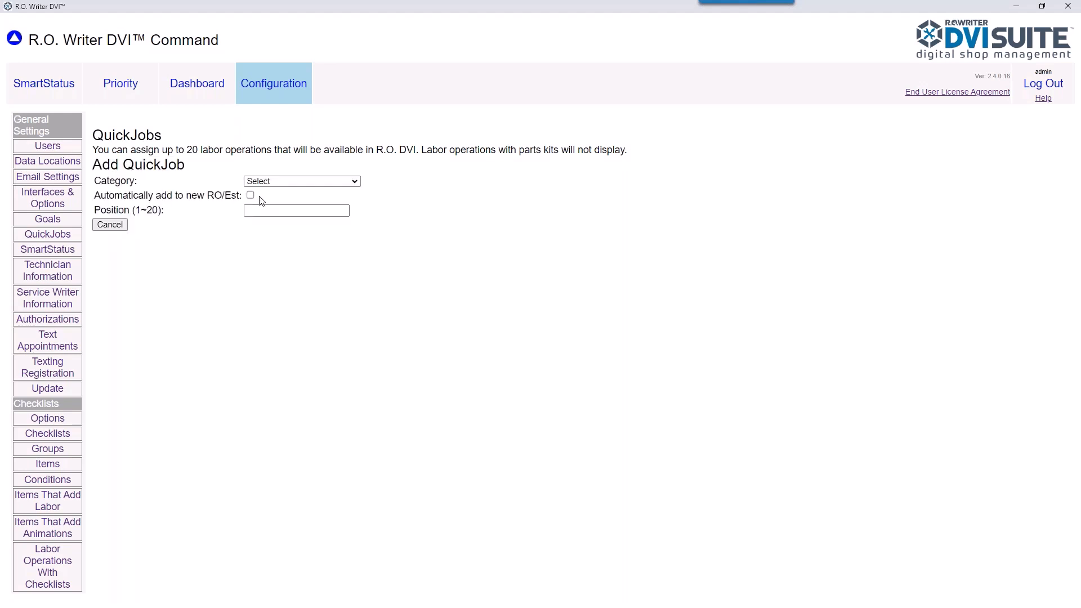
pyautogui.moveTo(95, 195); pyautogui.dragTo(242, 196)
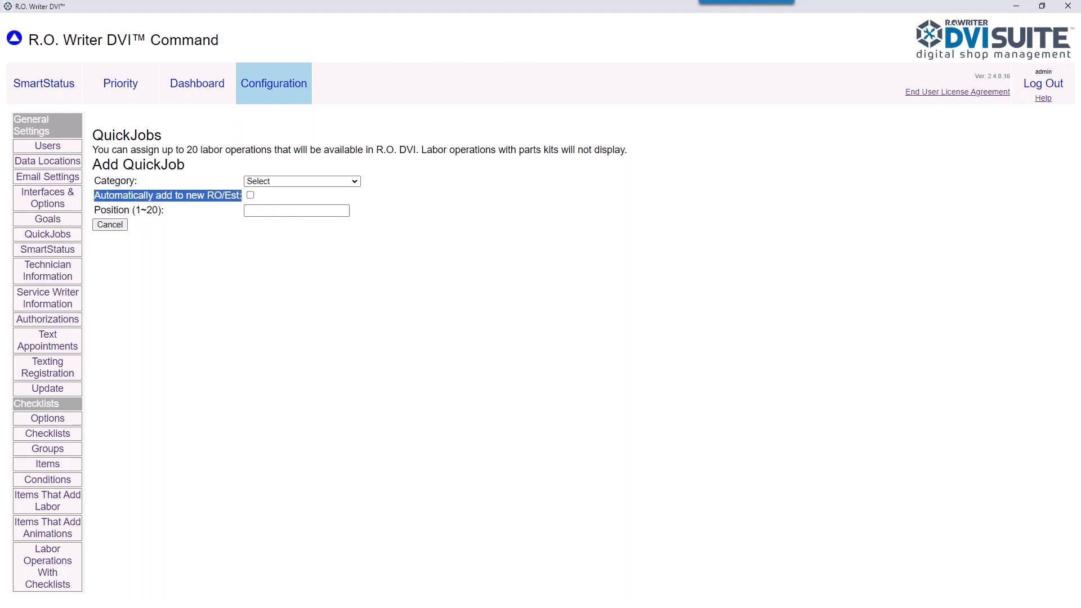
pyautogui.click(250, 196)
pyautogui.click(266, 185)
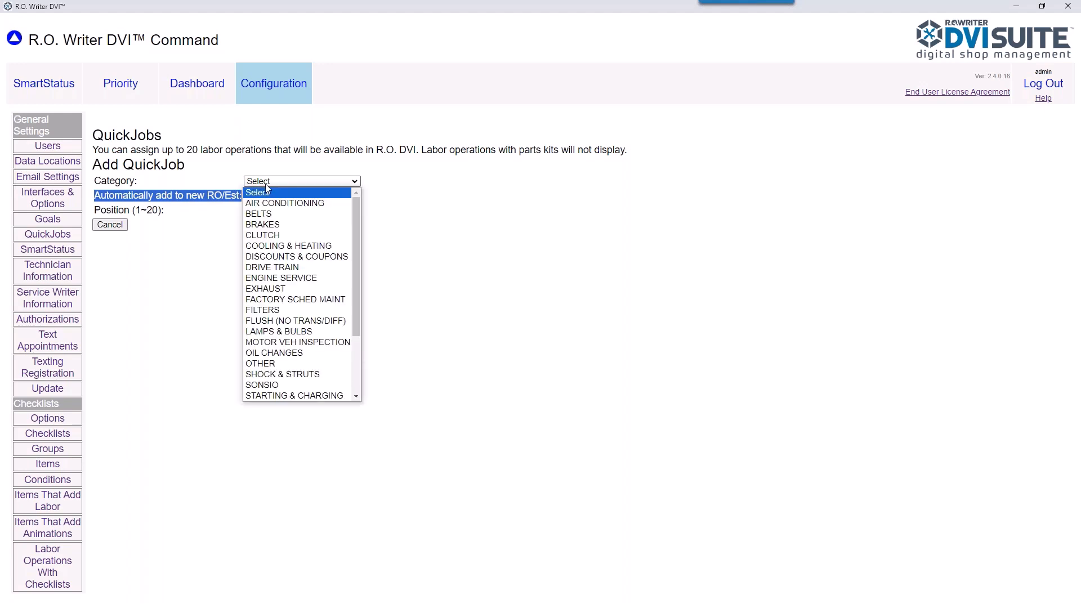
pyautogui.click(285, 363)
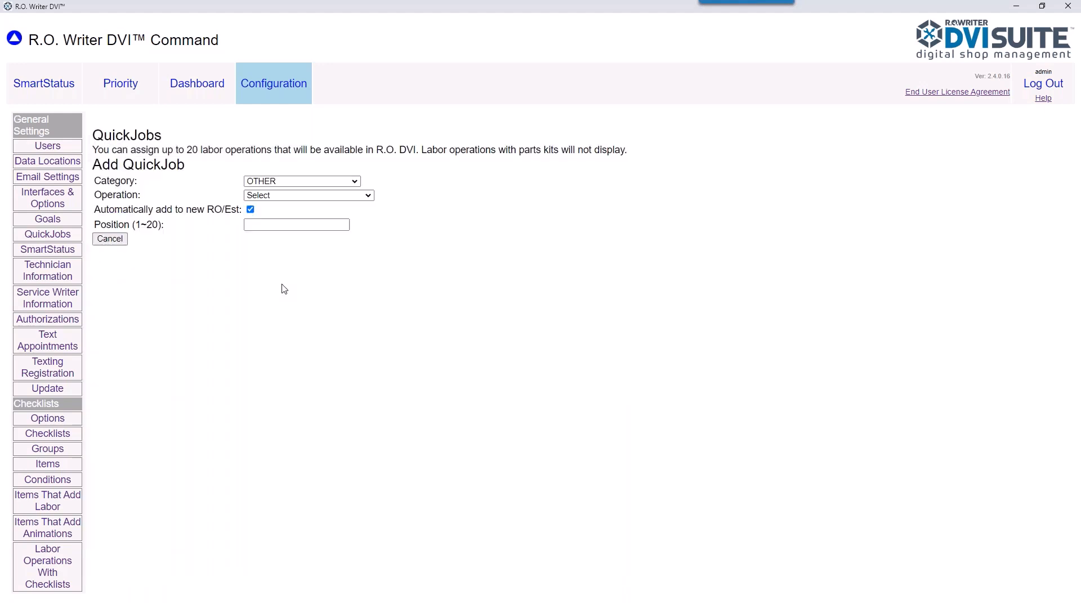
pyautogui.click(283, 197)
pyautogui.click(285, 217)
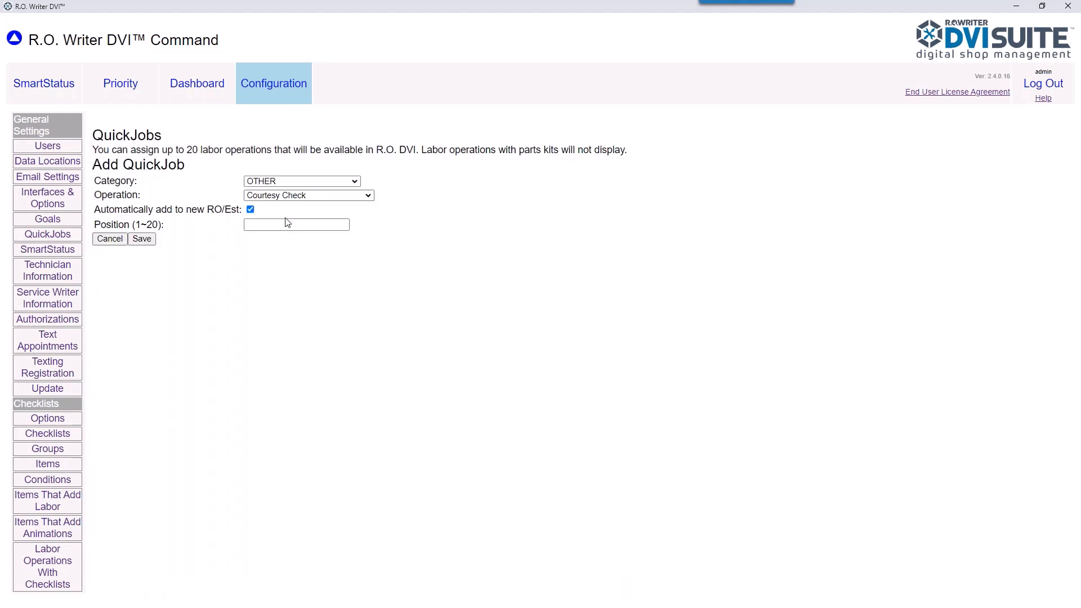
pyautogui.click(278, 228)
pyautogui.click(278, 228)
pyautogui.click(143, 240)
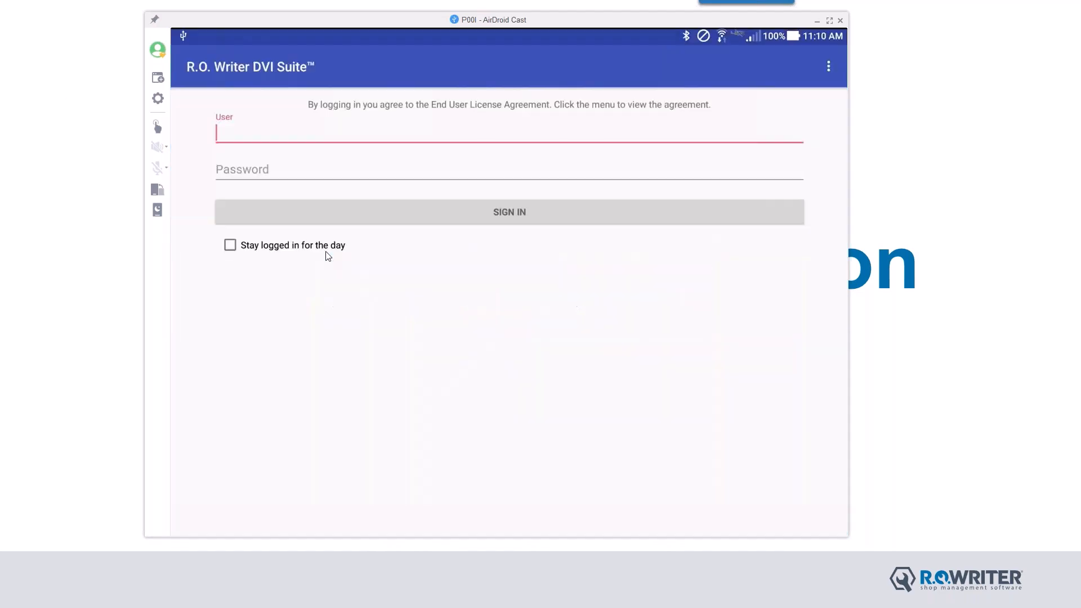
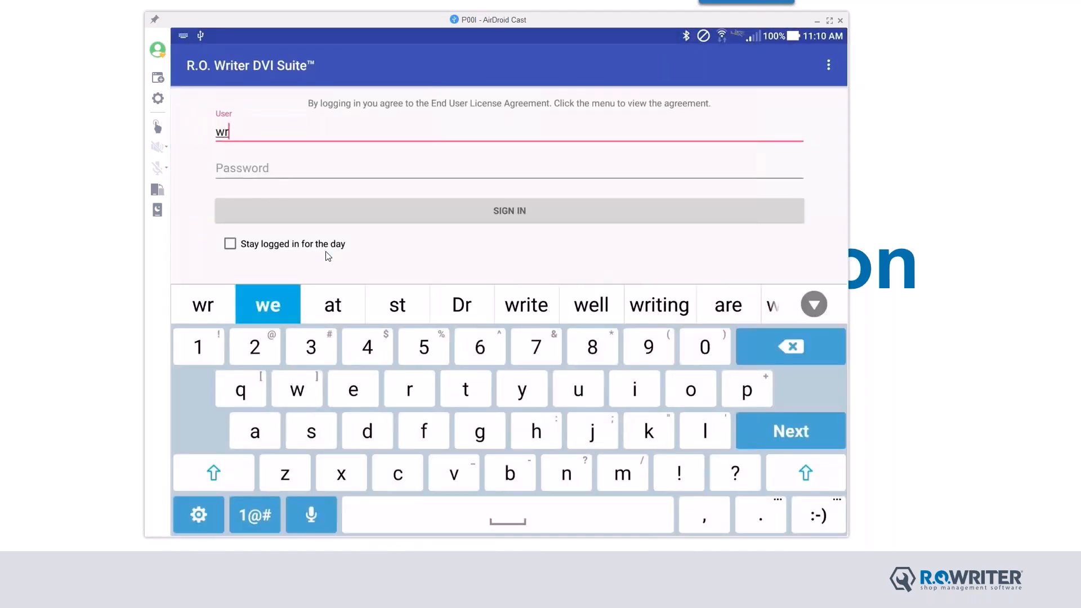
# Step: Sign in on the tablet with user name 'writer' and its password
pyautogui.press('Return')
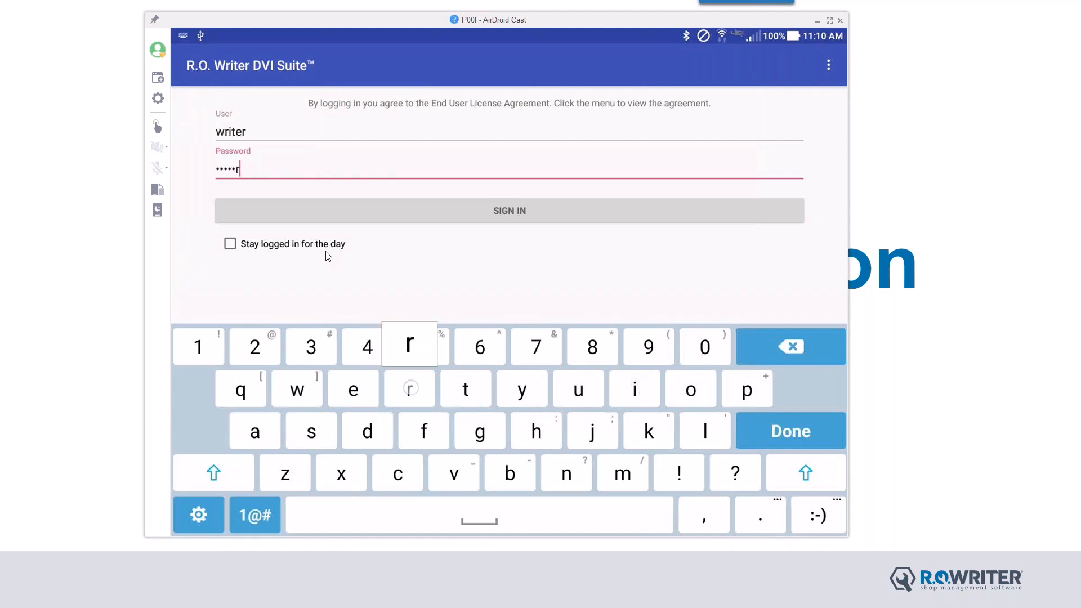
pyautogui.press('Return')
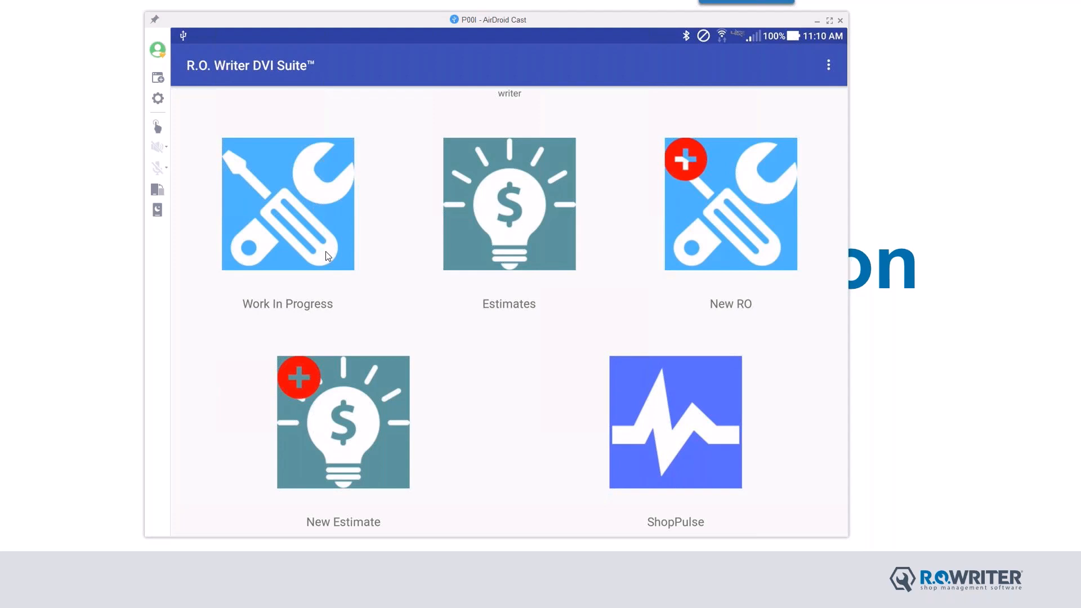
# Step: Search the customer list by the customer's last name
pyautogui.click(328, 256)
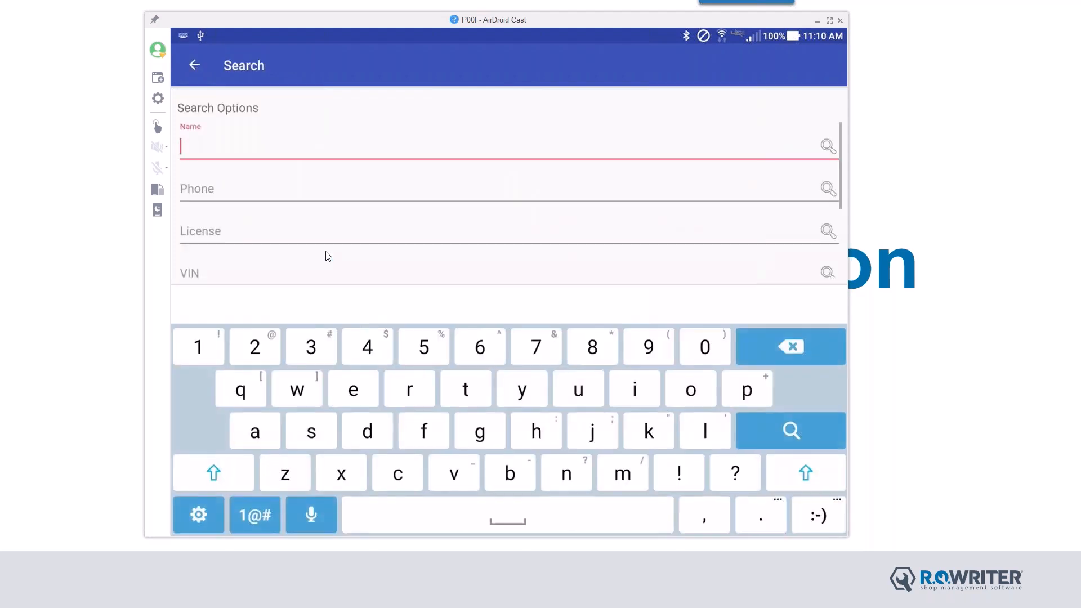
pyautogui.write('smith')
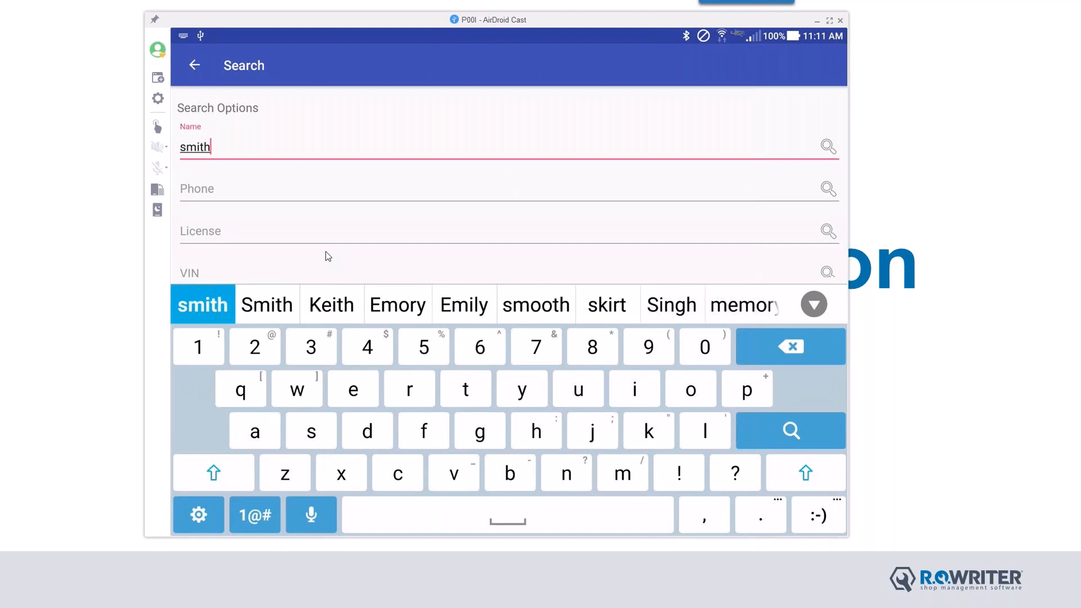
pyautogui.press('Return')
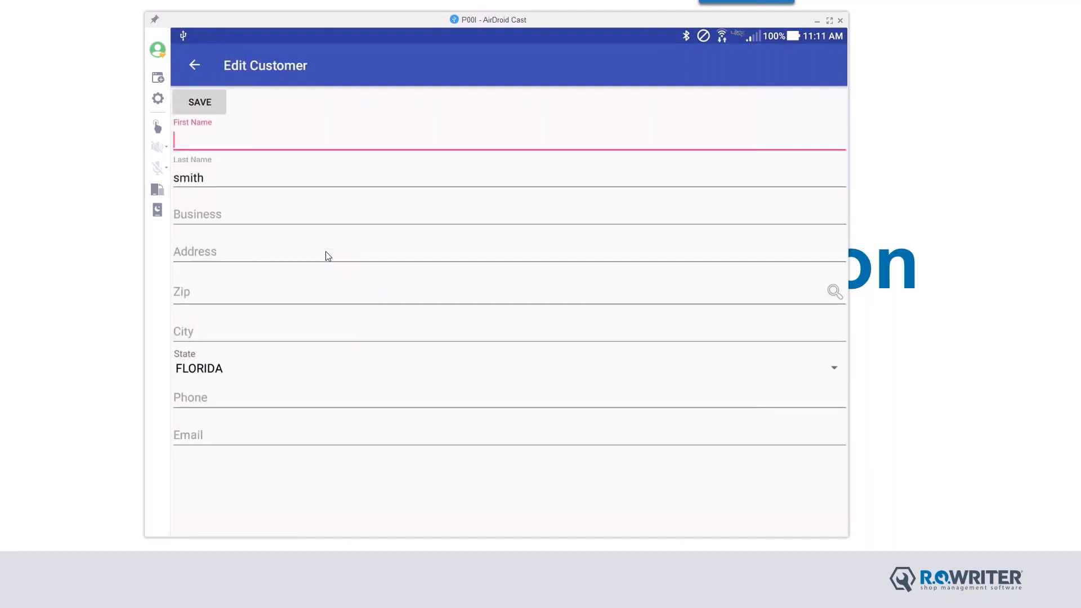
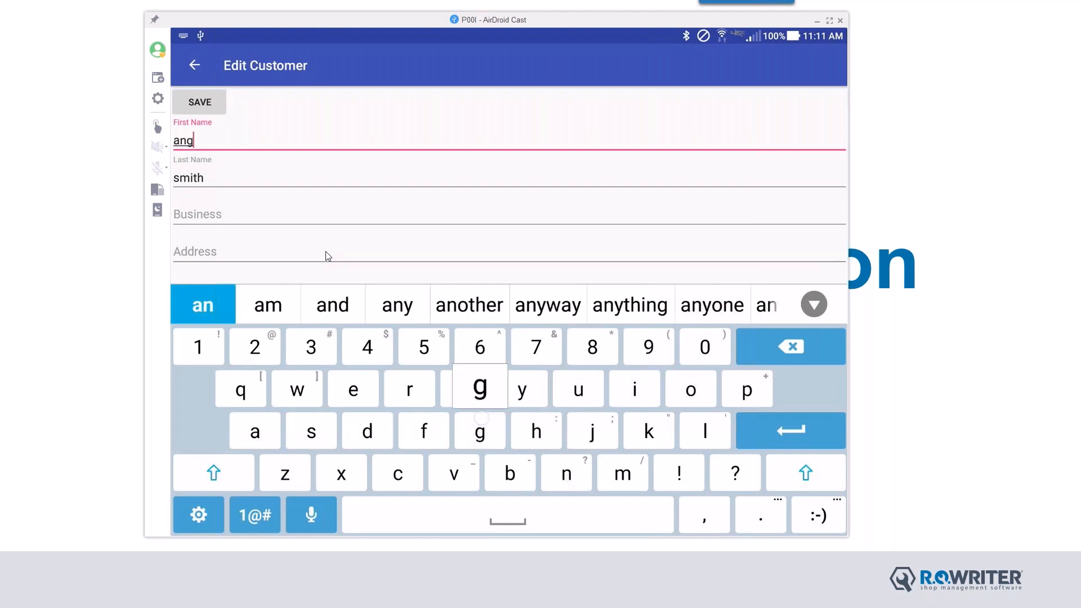
# Step: Enter the customer's first name and key in their phone number, erasing mistyped digits
pyautogui.scroll(-4, 765, 212)
pyautogui.click(764, 214)
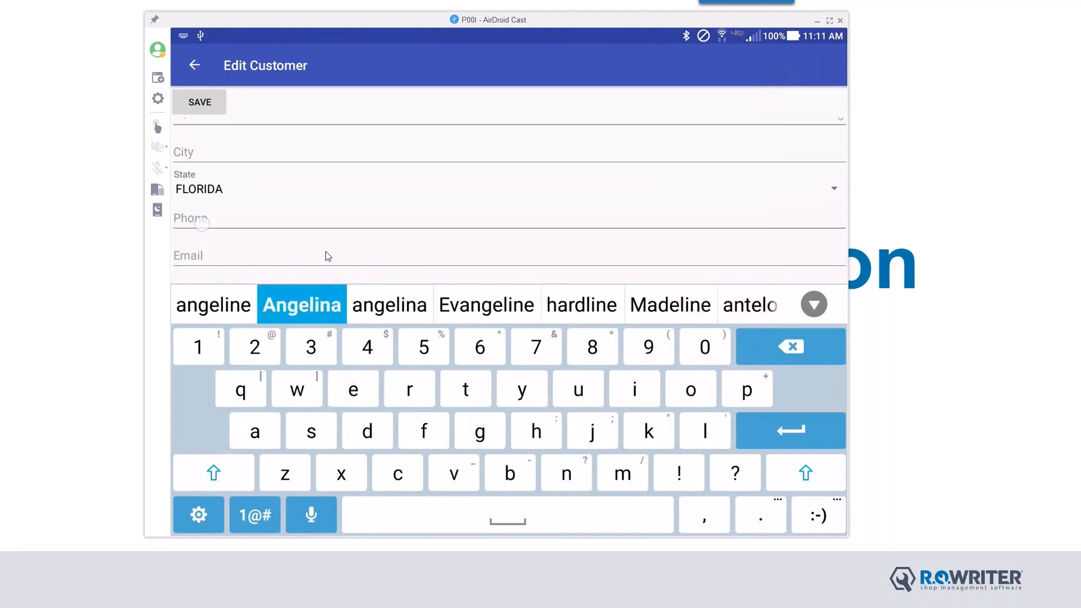
pyautogui.click(328, 256)
pyautogui.click(470, 352)
pyautogui.click(449, 445)
pyautogui.click(355, 427)
pyautogui.click(566, 456)
pyautogui.click(565, 352)
pyautogui.click(453, 403)
pyautogui.moveTo(769, 466); pyautogui.dragTo(753, 452)
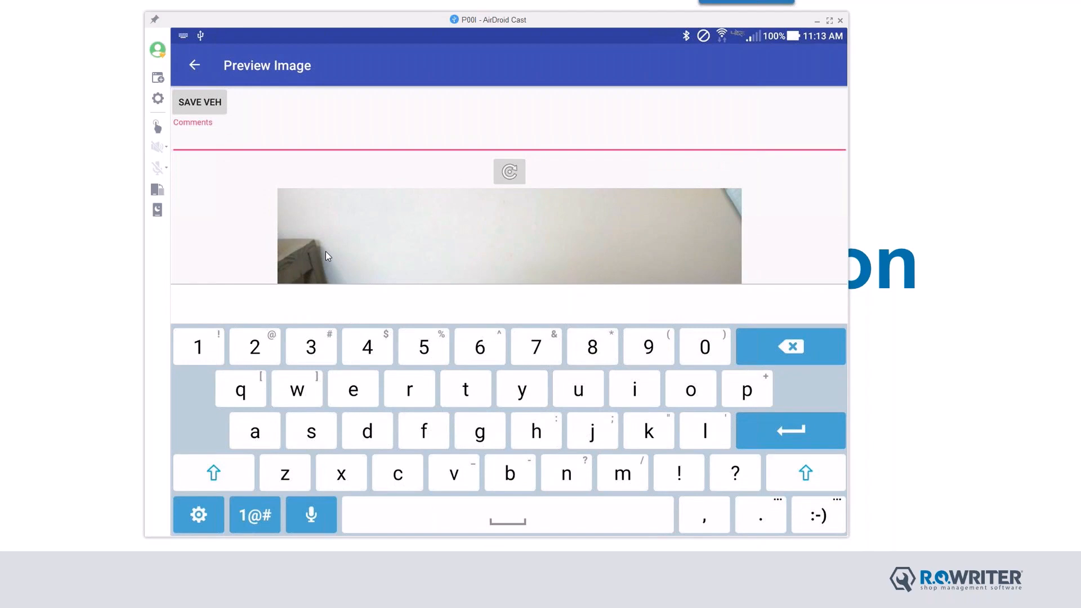
# Step: Type 'hige scratch on left side' as the photo comment
pyautogui.write('hi')
pyautogui.write('ge scr')
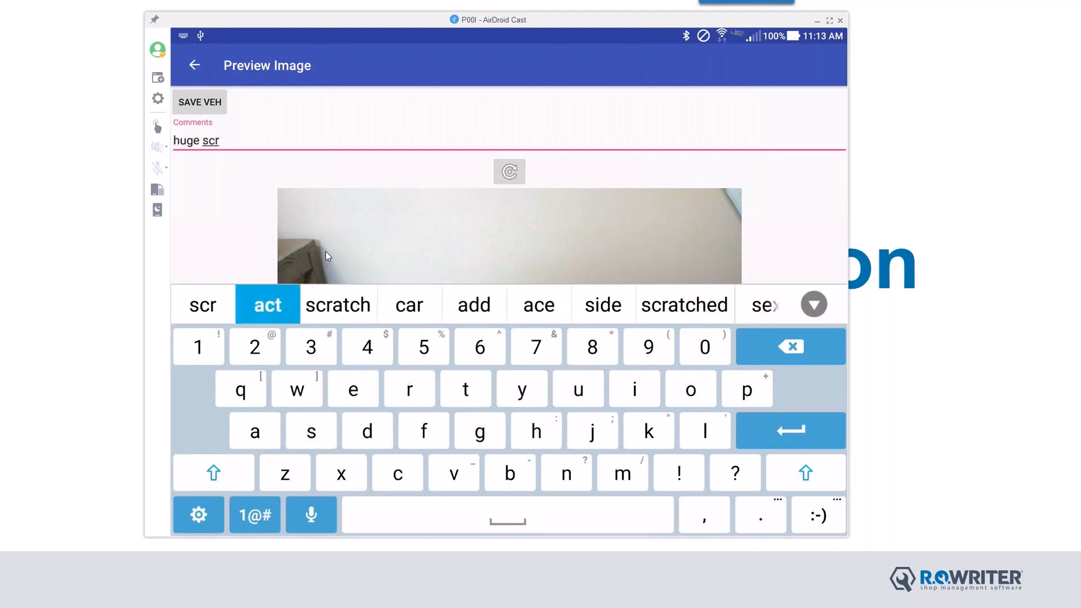
pyautogui.write('atch on left side')
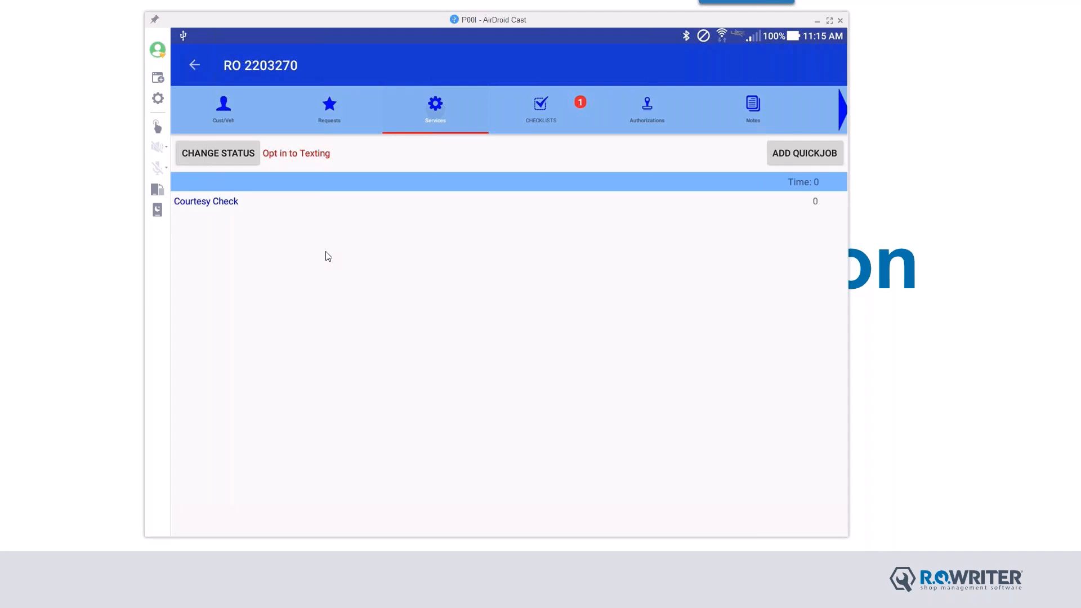
# Step: Assign a technician to the Courtesy Check and set the RO status to Start Inspection
pyautogui.click(202, 201)
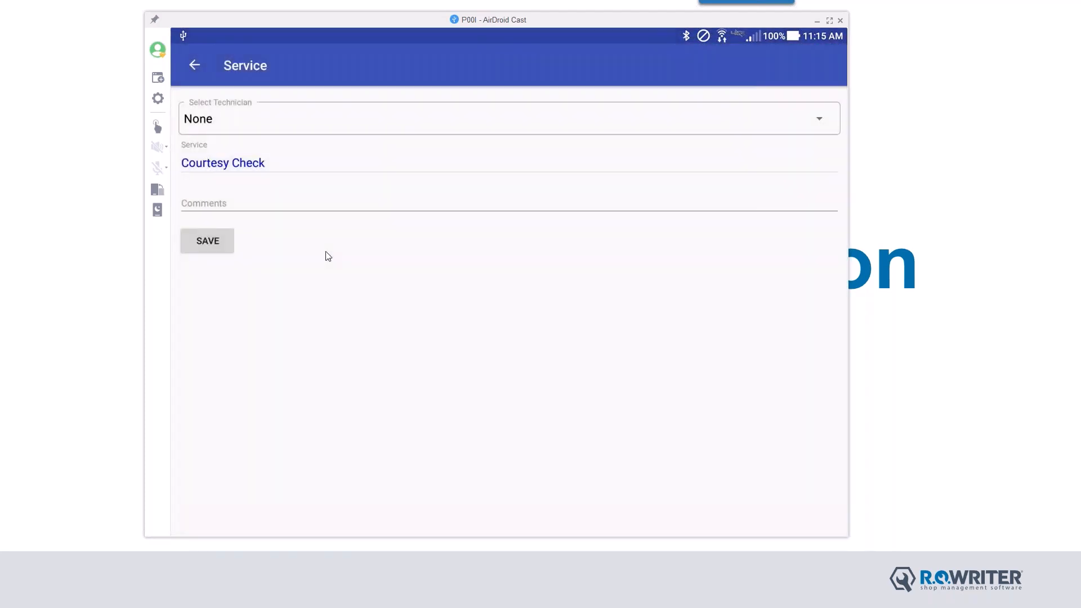
pyautogui.click(204, 119)
pyautogui.click(204, 214)
pyautogui.click(207, 240)
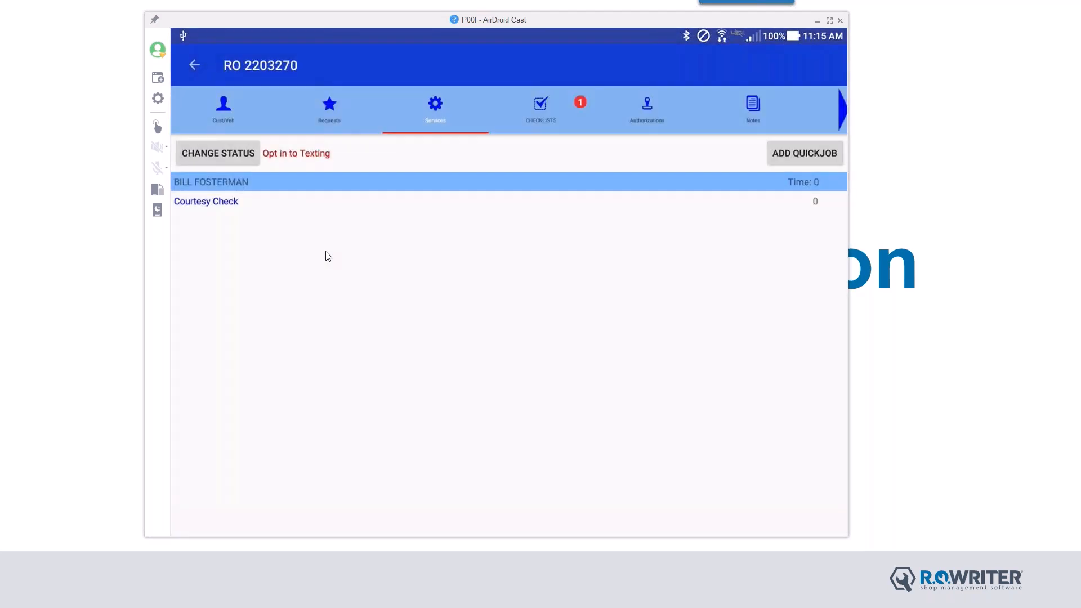
pyautogui.click(218, 153)
pyautogui.click(352, 207)
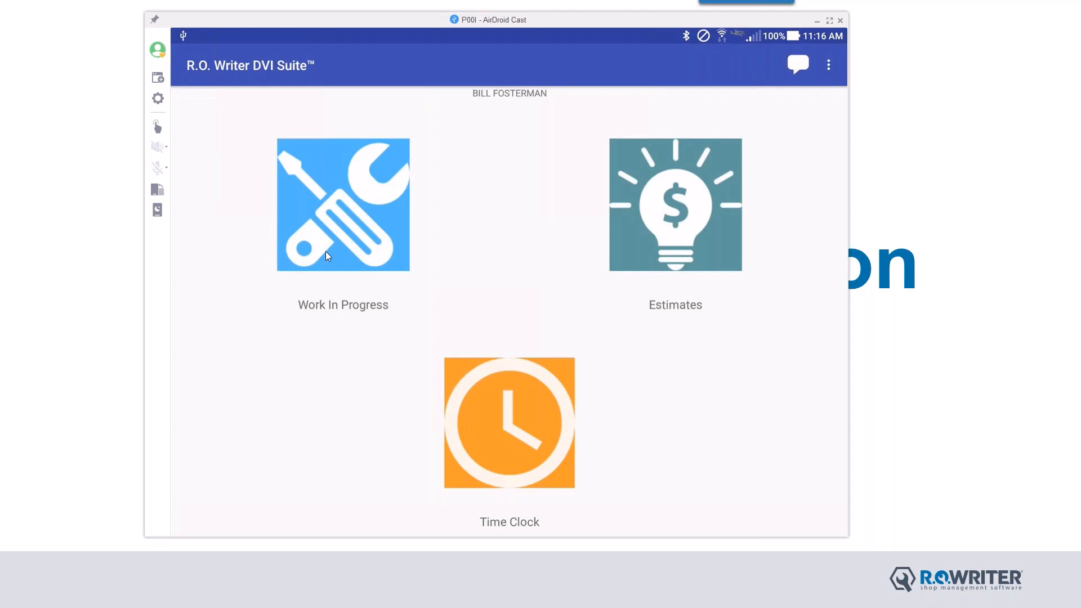
pyautogui.click(328, 256)
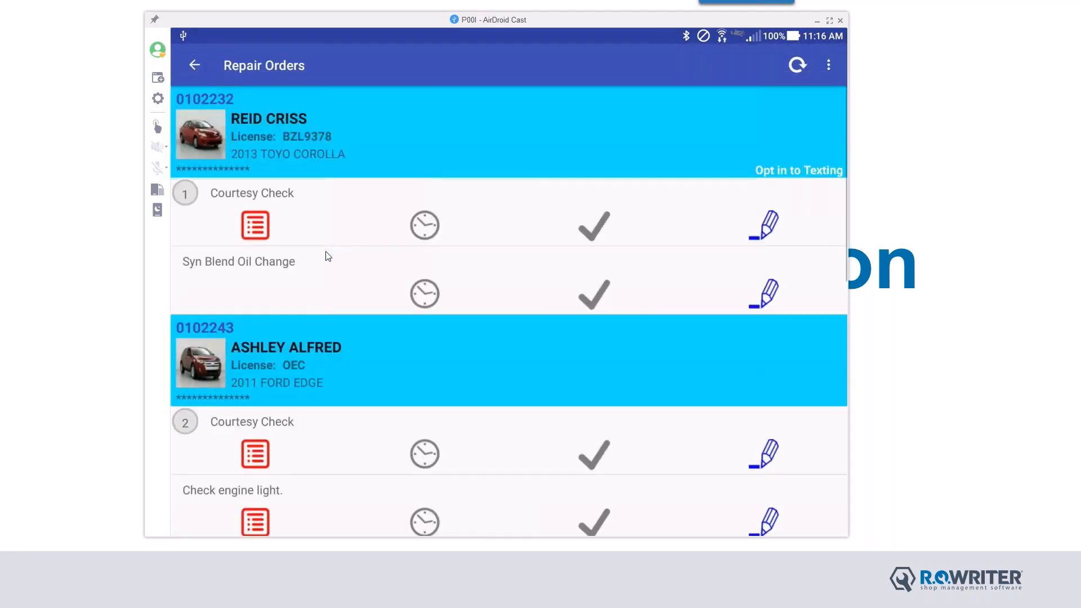
pyautogui.scroll(-5, 328, 256)
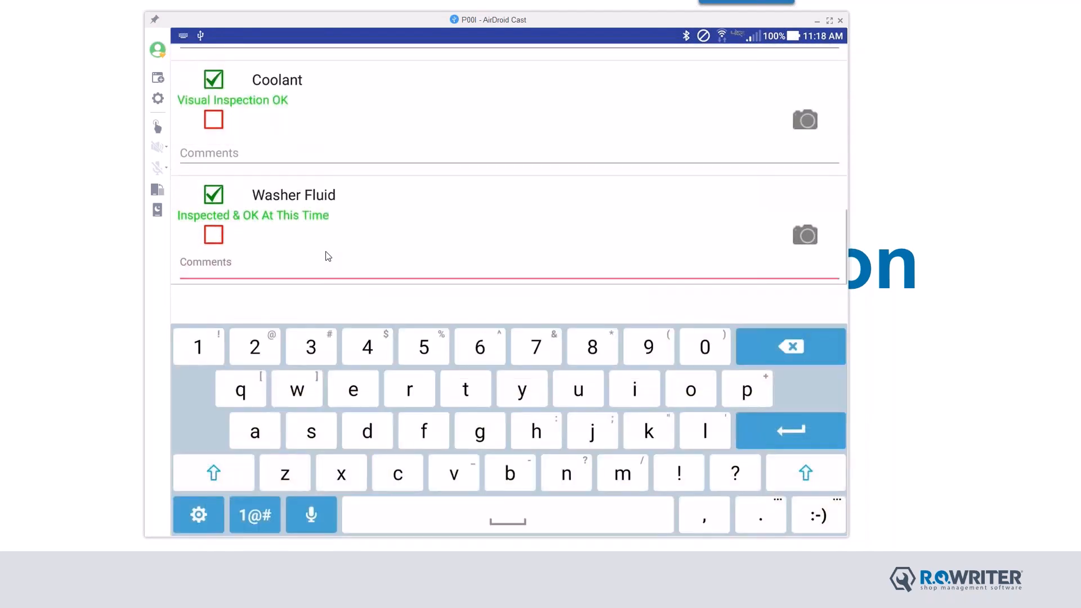
# Step: Comment Washer Fluid 'topped off', pass Lights and Left Front Tire, and flag Right Front Tire
pyautogui.write('topped off')
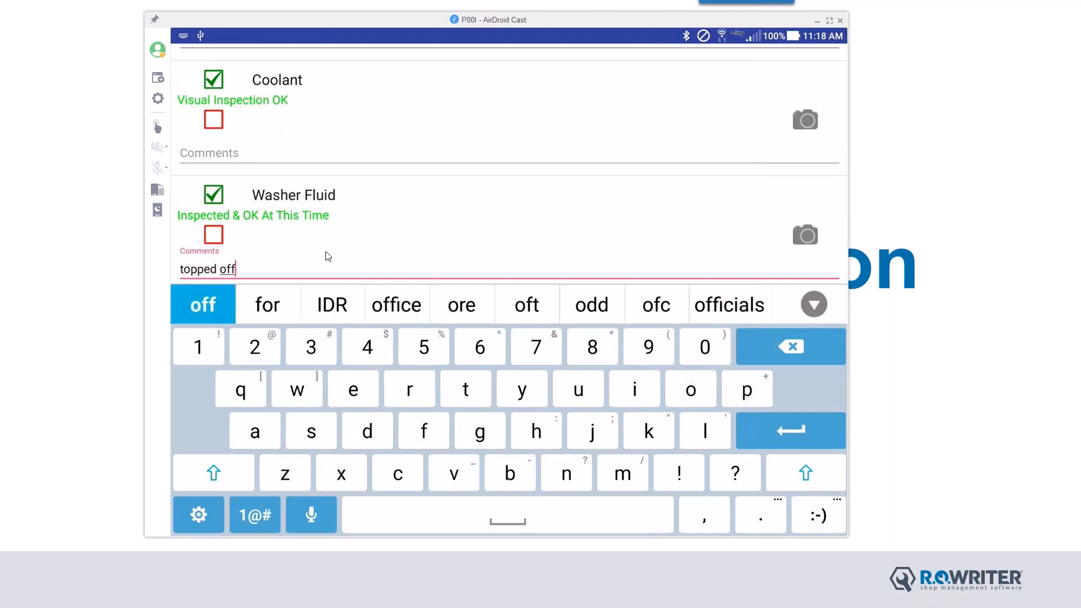
pyautogui.press('Escape')
pyautogui.scroll(-3, 328, 257)
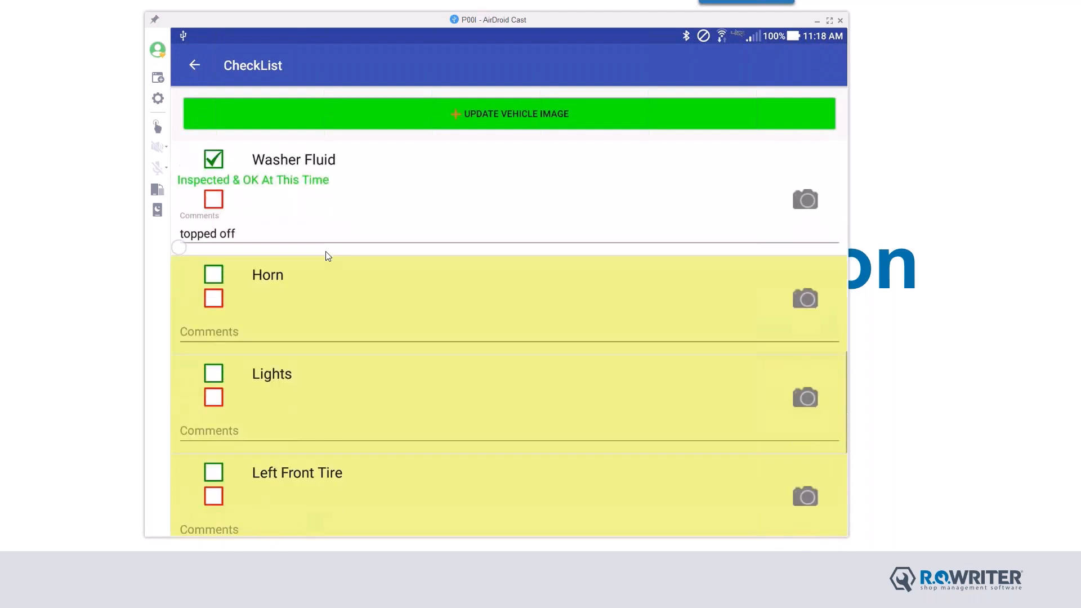
pyautogui.click(219, 342)
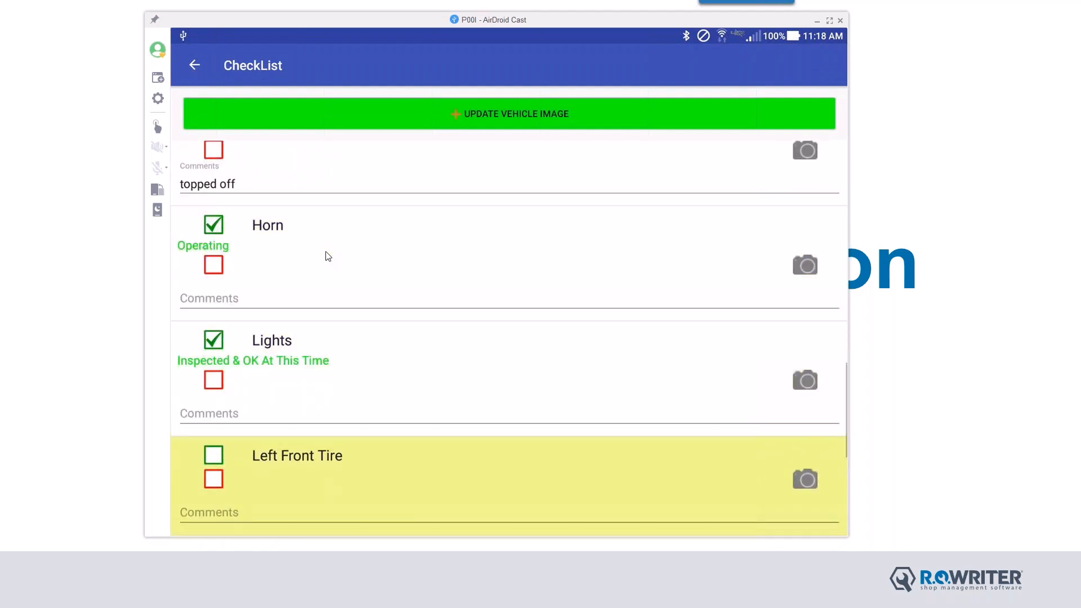
pyautogui.scroll(-3, 328, 257)
pyautogui.click(213, 307)
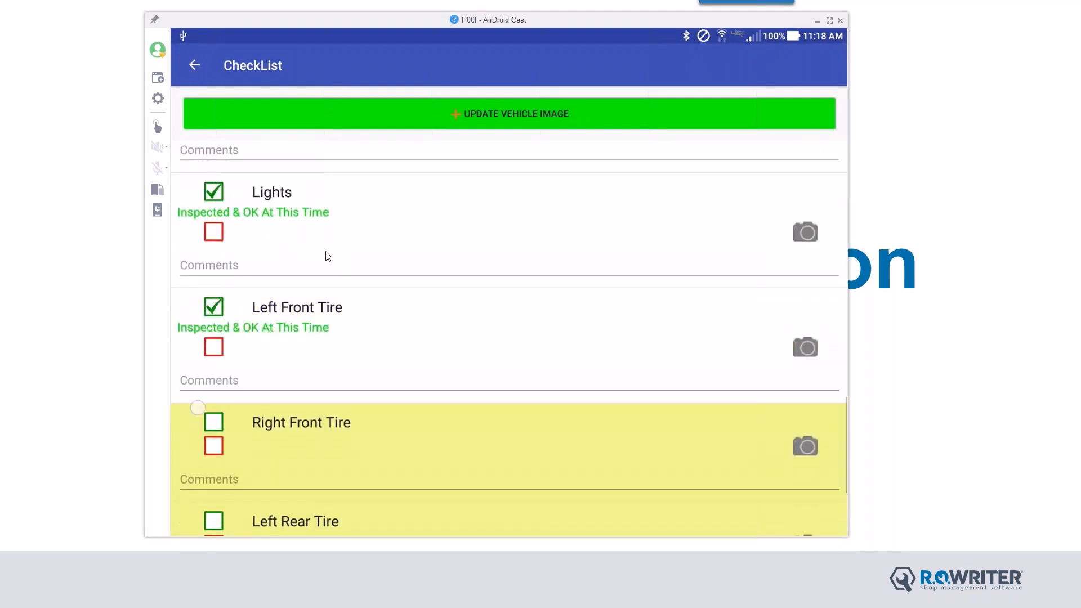
pyautogui.scroll(-2, 328, 256)
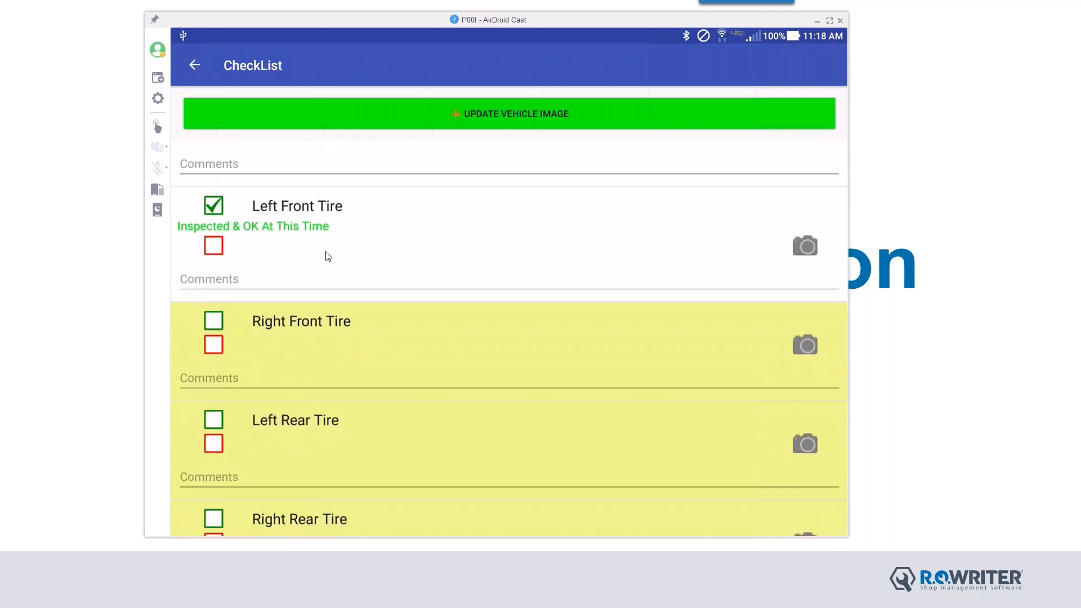
pyautogui.click(213, 344)
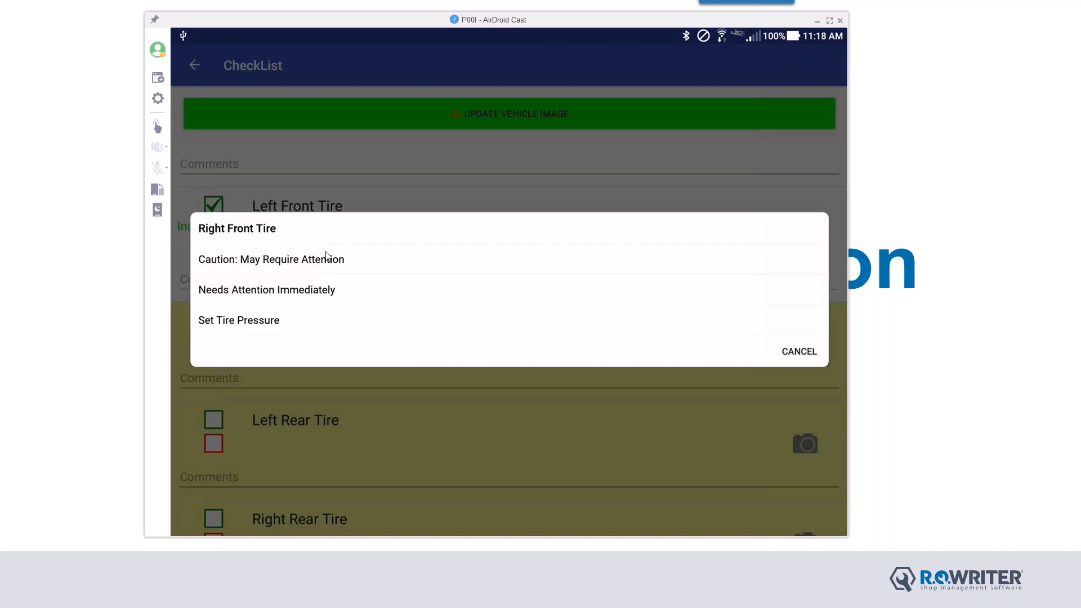
# Step: Rate Right Front Tire as Needs Attention Immediately
pyautogui.click(217, 295)
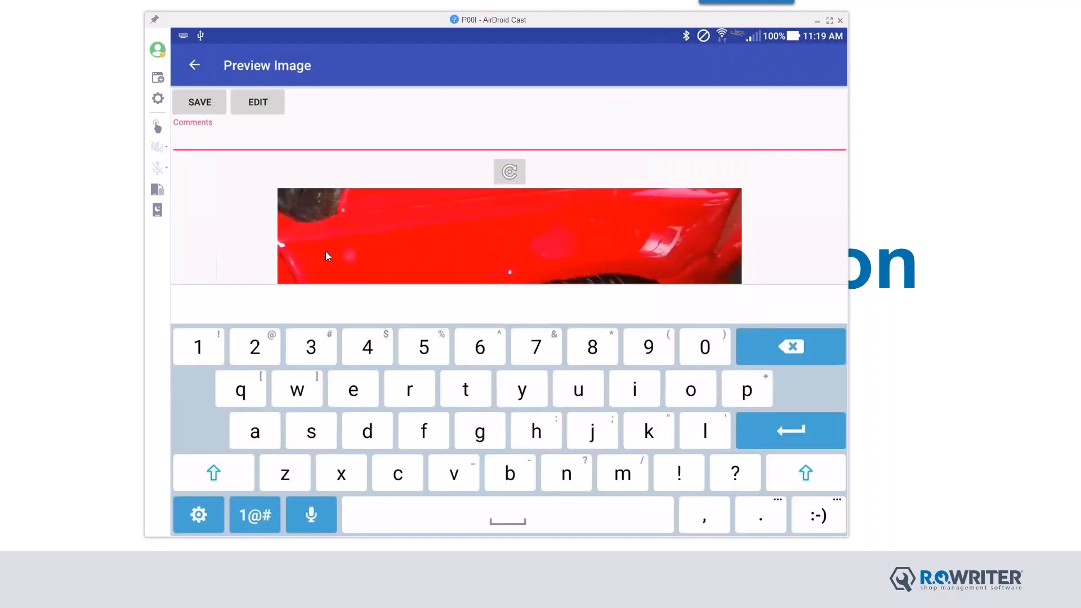
# Step: Type 'gash in tire' as the tire photo's comment
pyautogui.write('gash')
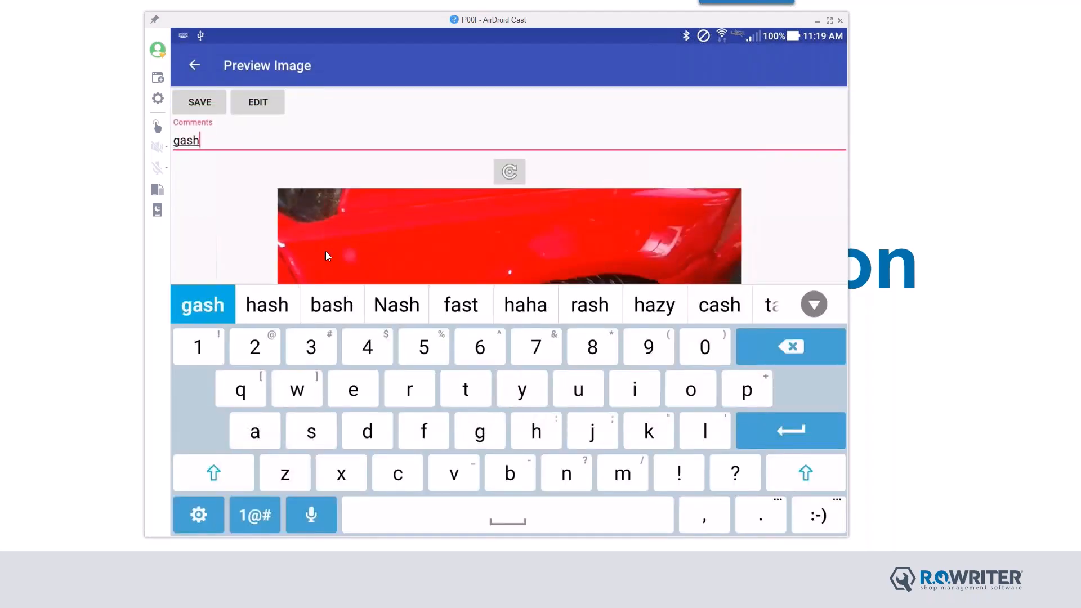
pyautogui.write(' in ')
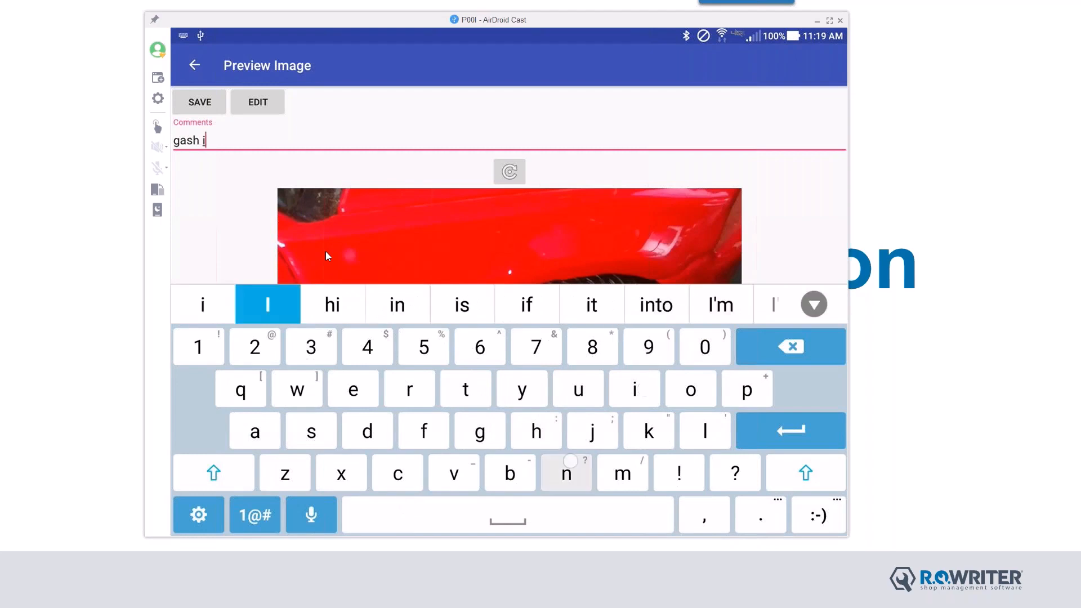
pyautogui.write('tire')
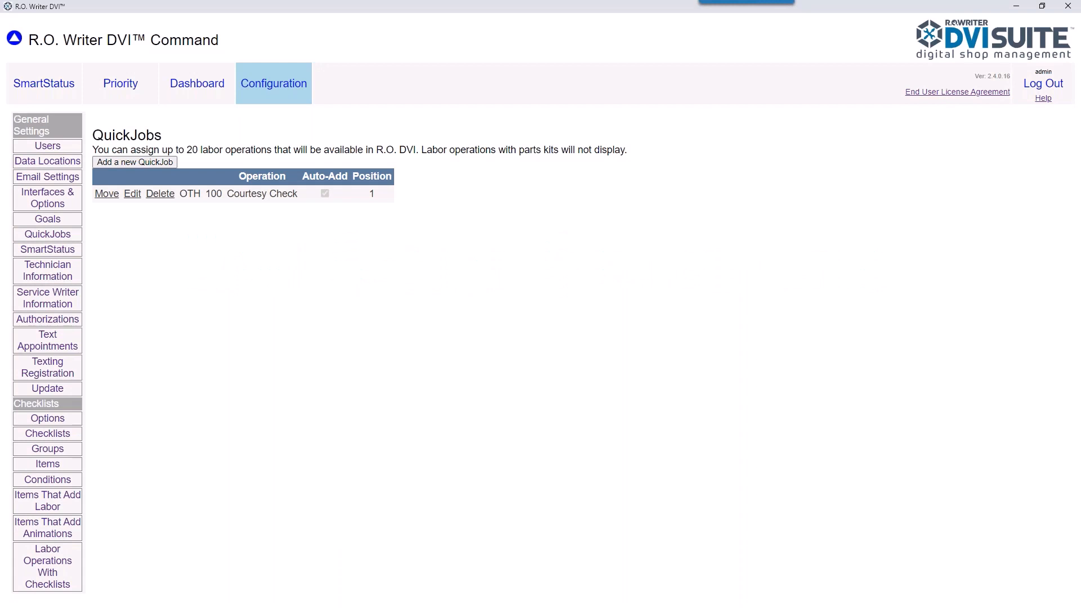
# Step: Log out and sign back in to DVI Command as user 'writer' with its password
pyautogui.click(1052, 89)
pyautogui.click(166, 73)
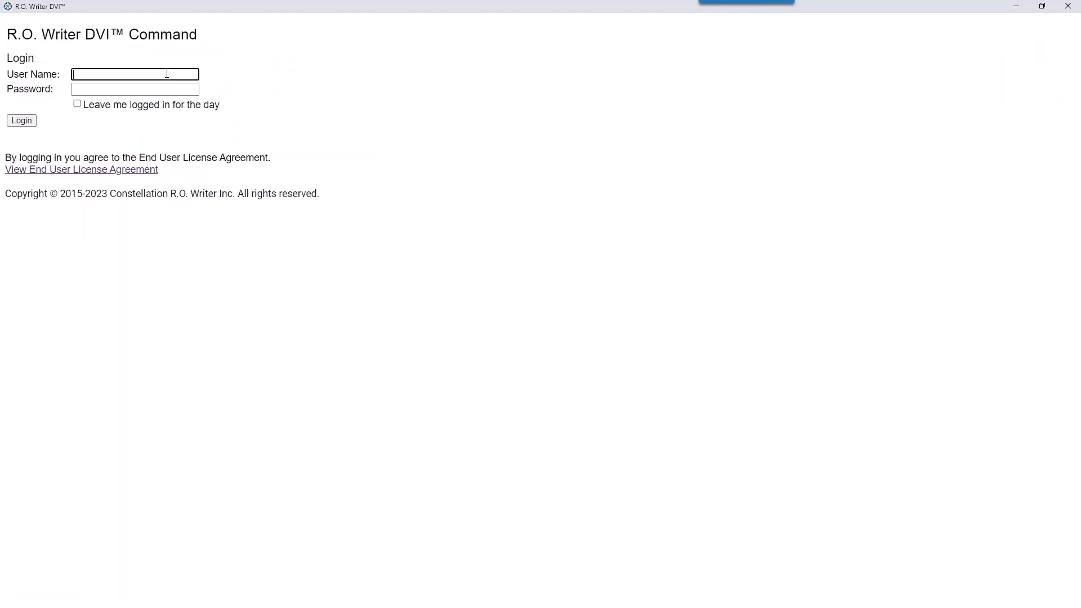
pyautogui.write('writer')
pyautogui.press('Tab')
pyautogui.write('••••')
pyautogui.press('Return')
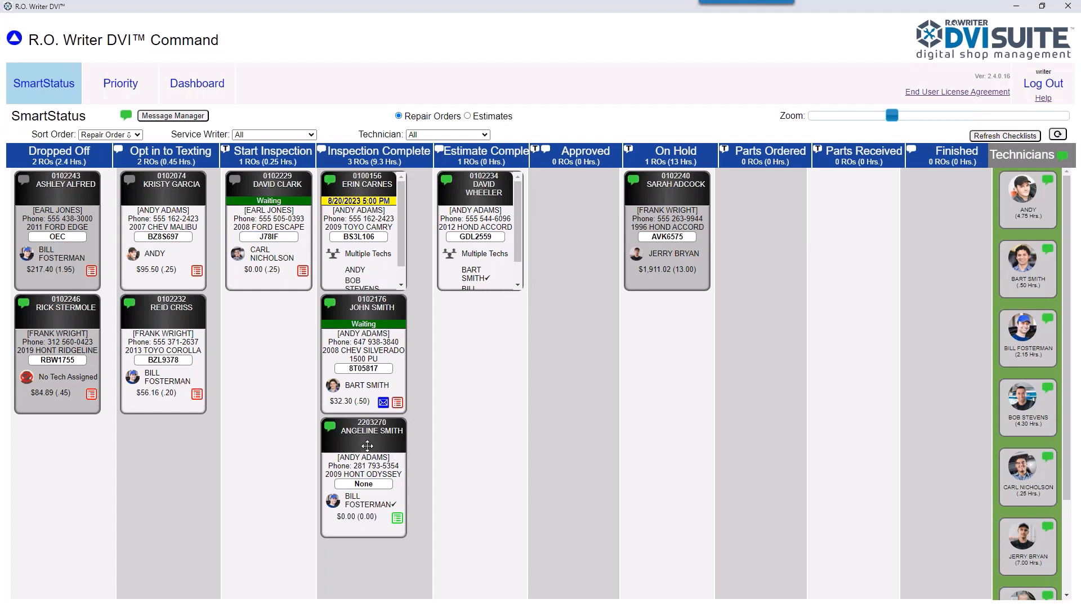
# Step: Review RO 2203270's inspection results and display them as the customer checklist
pyautogui.click(397, 519)
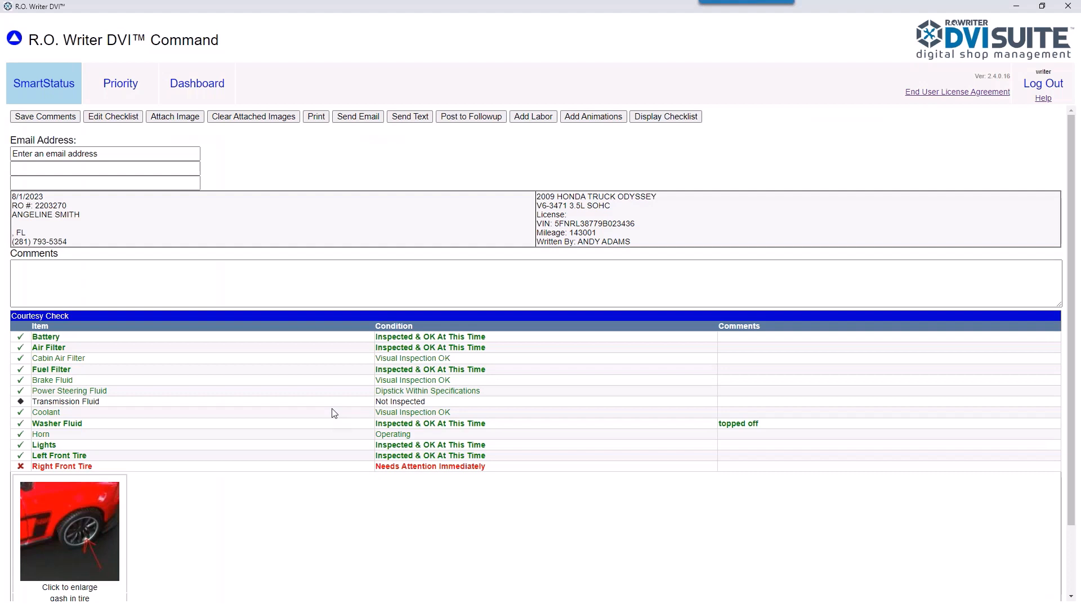
pyautogui.scroll(-3, 374, 514)
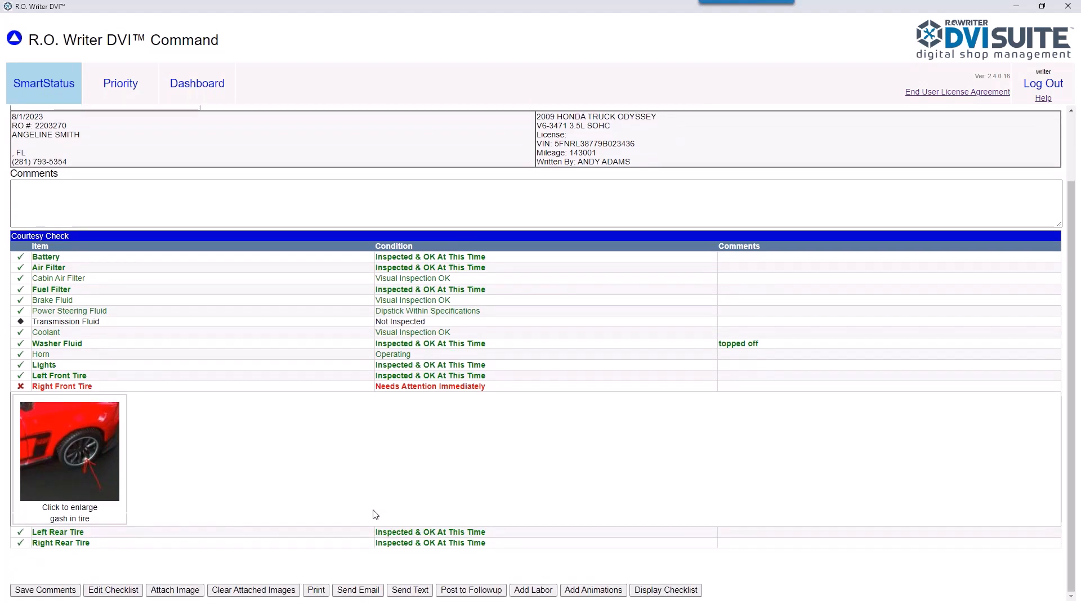
pyautogui.scroll(3, 374, 514)
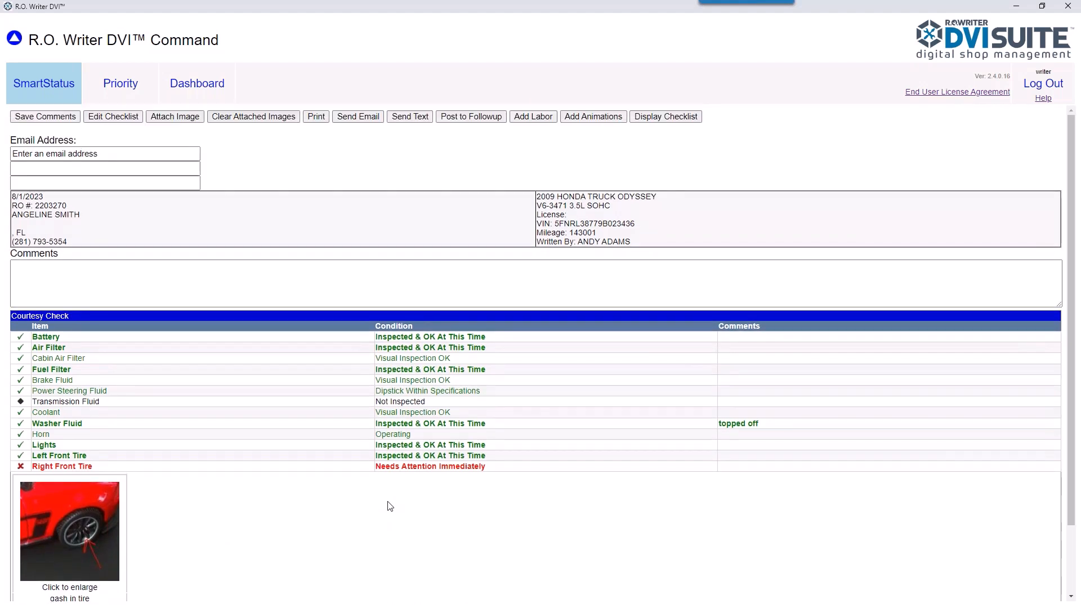
pyautogui.click(667, 118)
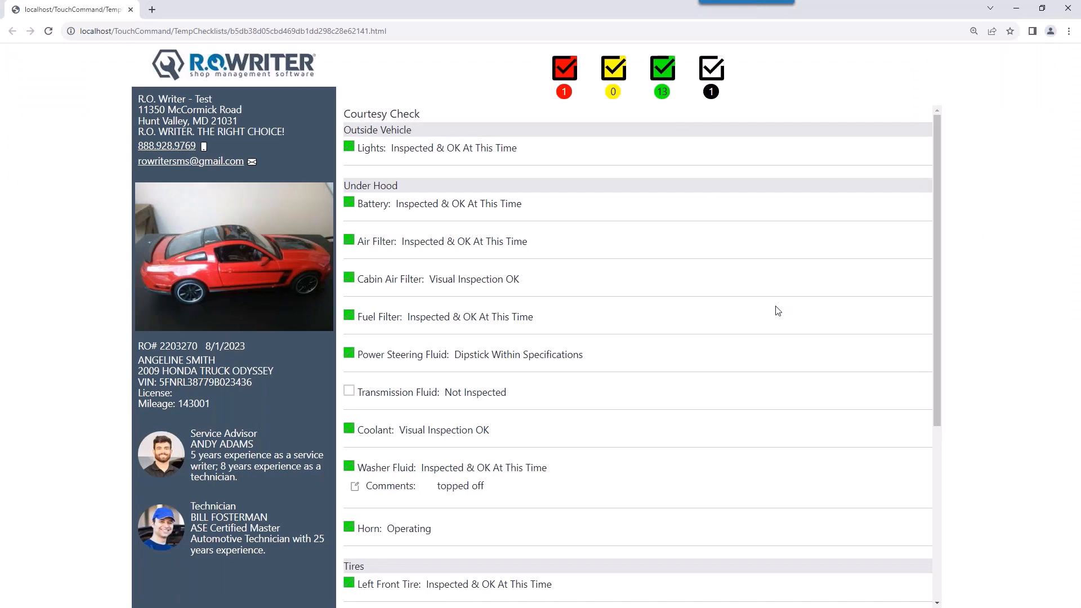
# Step: Turn on the red, yellow and green status filters so every inspected item is listed
pyautogui.click(663, 75)
pyautogui.click(613, 75)
pyautogui.click(666, 75)
pyautogui.click(577, 75)
pyautogui.click(614, 76)
pyautogui.click(662, 76)
pyautogui.click(567, 75)
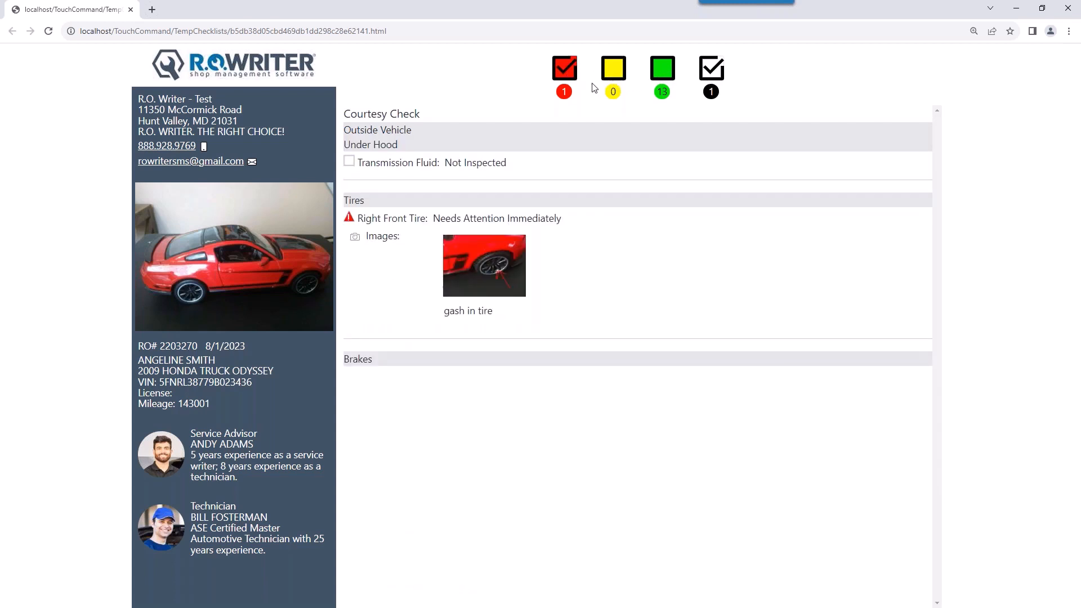
pyautogui.click(616, 72)
pyautogui.click(661, 77)
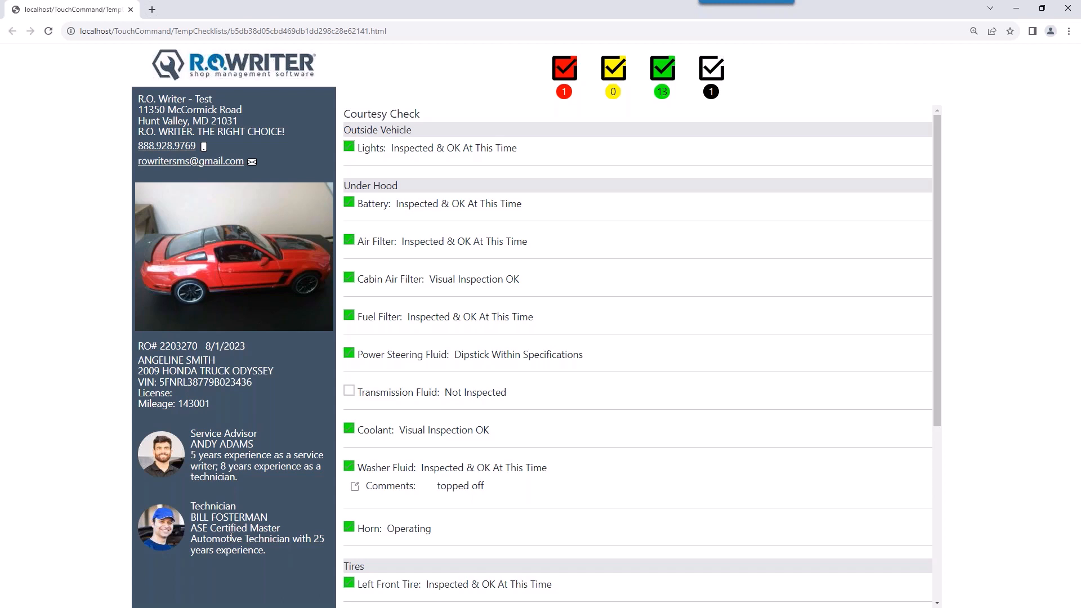
# Step: Text the inspection checklist to the customer, then review its customer web page and close it
pyautogui.click(1069, 9)
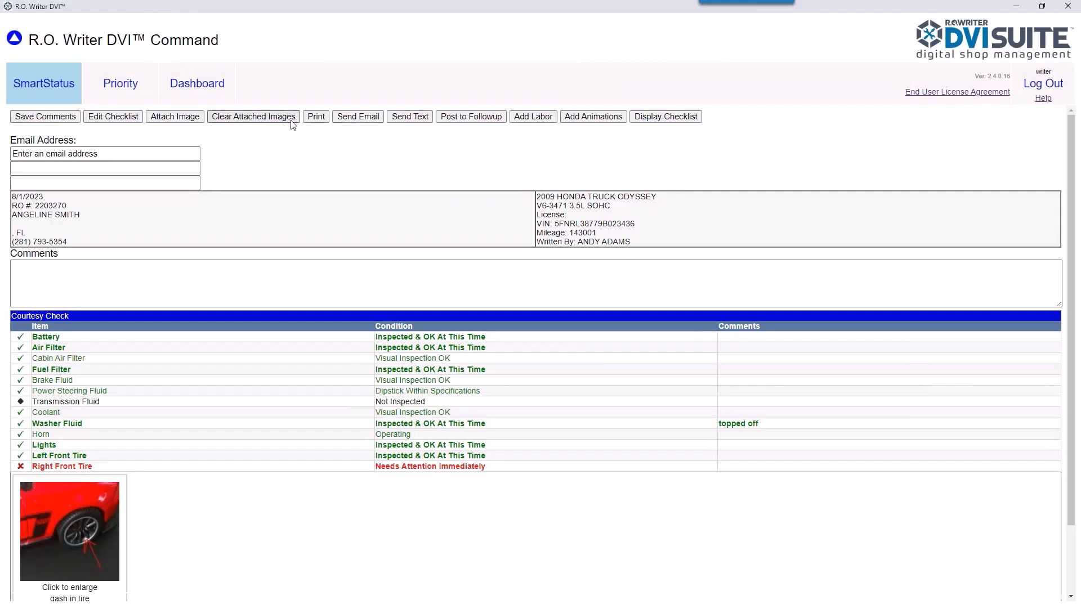
pyautogui.click(410, 117)
pyautogui.click(673, 117)
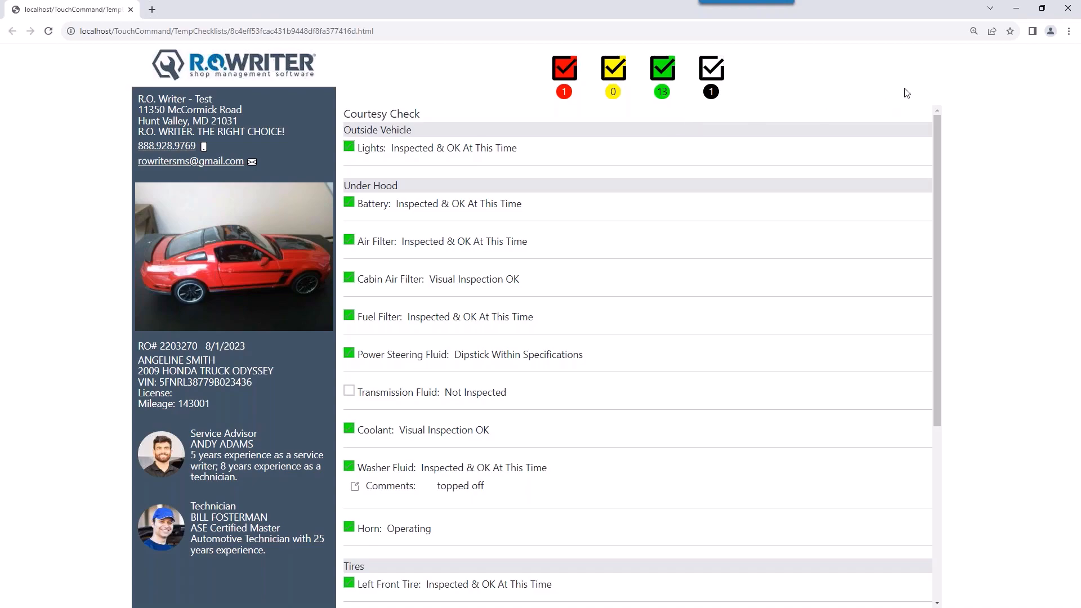
pyautogui.click(1067, 9)
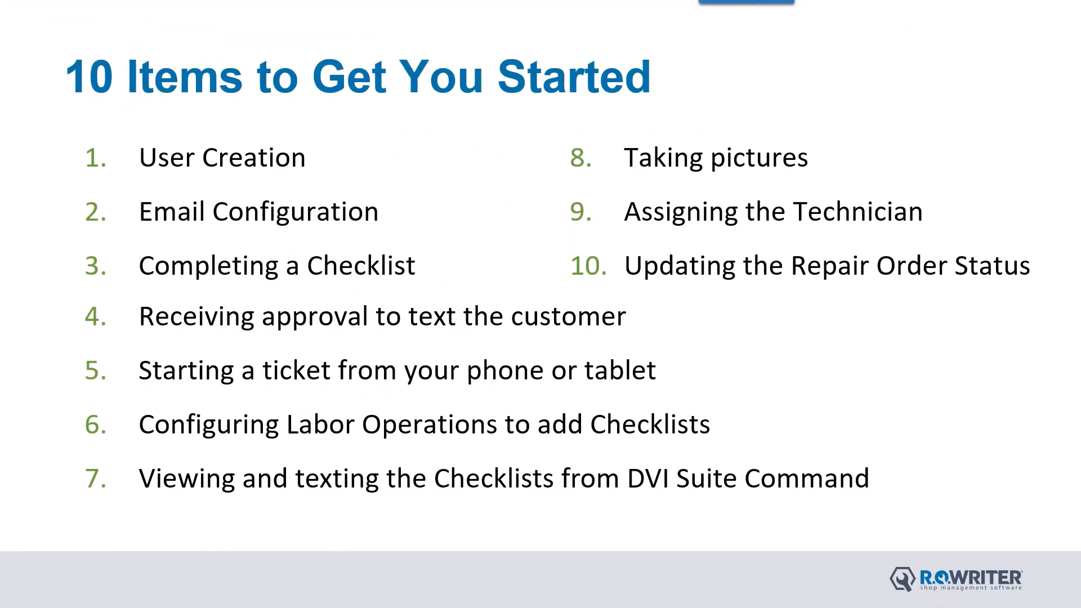